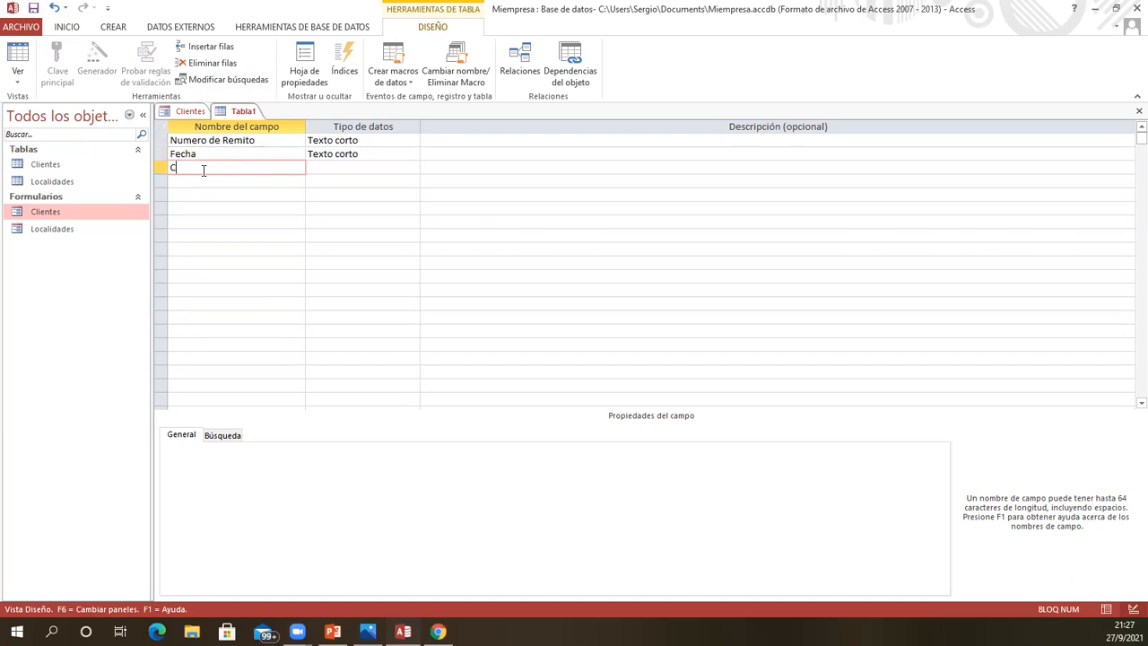
Add a third field named Conforme below Fecha in the table design
key(BackSpace)
text(forme)
click(372, 167)
Set the field size of Numero de Remito to 10
click(404, 141)
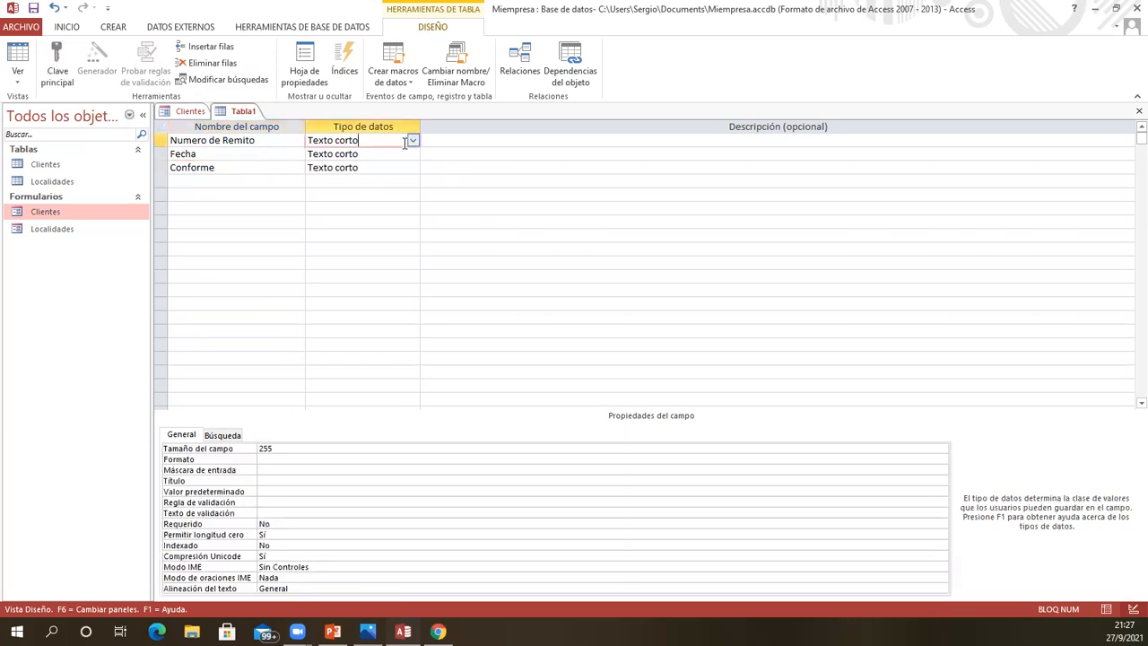
click(272, 449)
text(10)
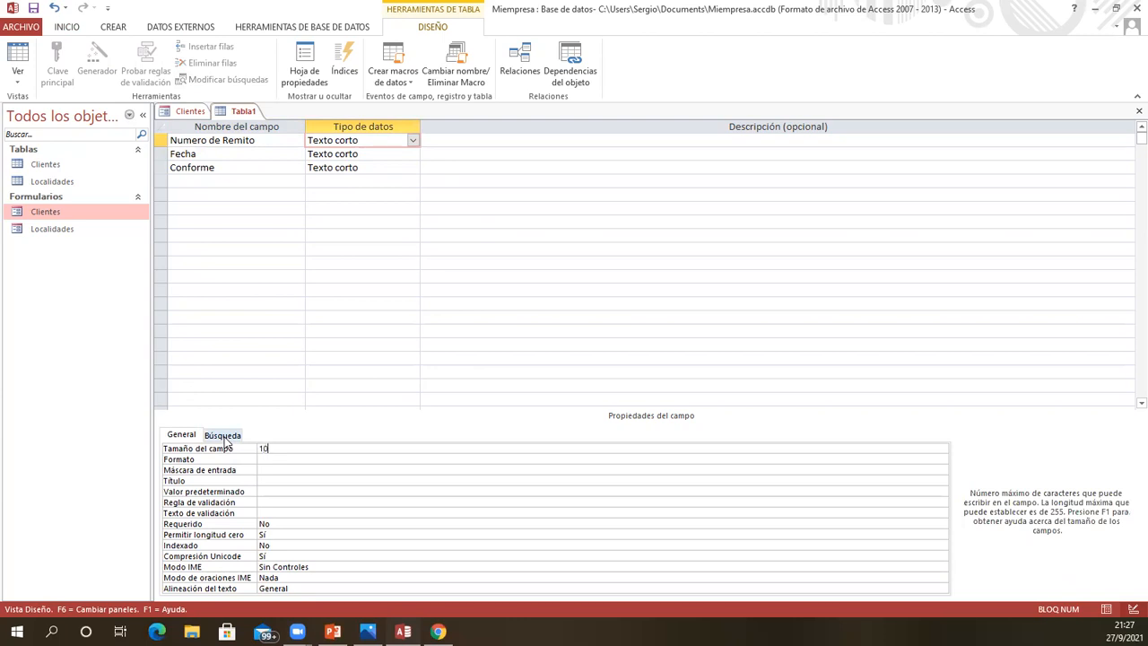
Give the Fecha field the Fecha/Hora data type with the Fecha corta format
click(357, 153)
click(412, 153)
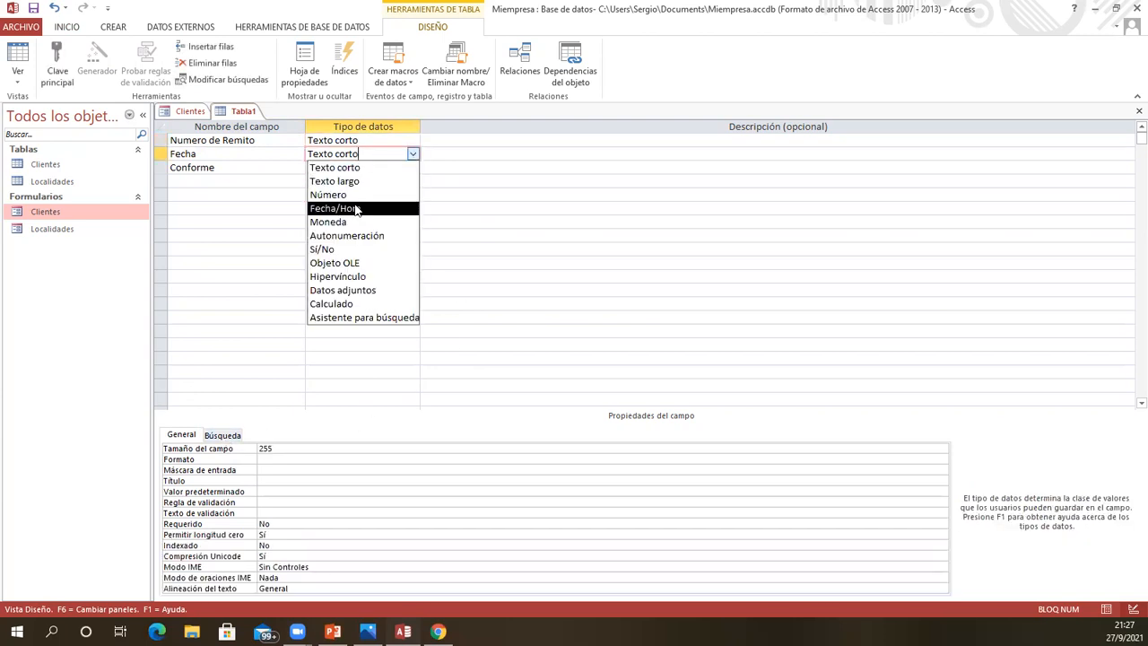
click(332, 209)
click(427, 450)
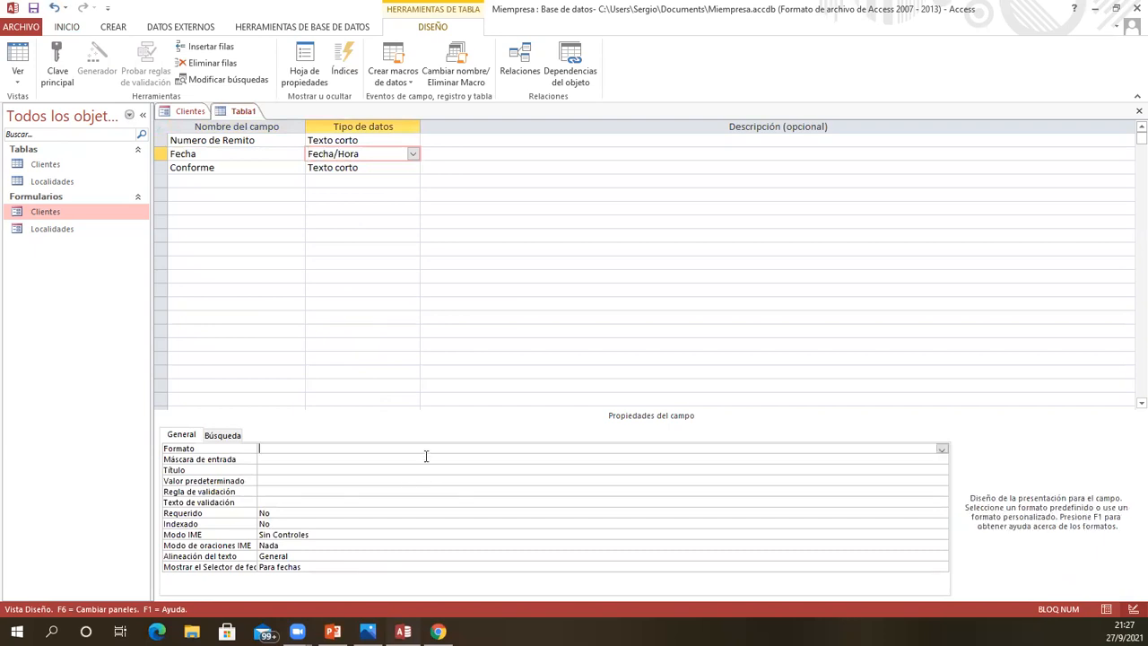
click(940, 448)
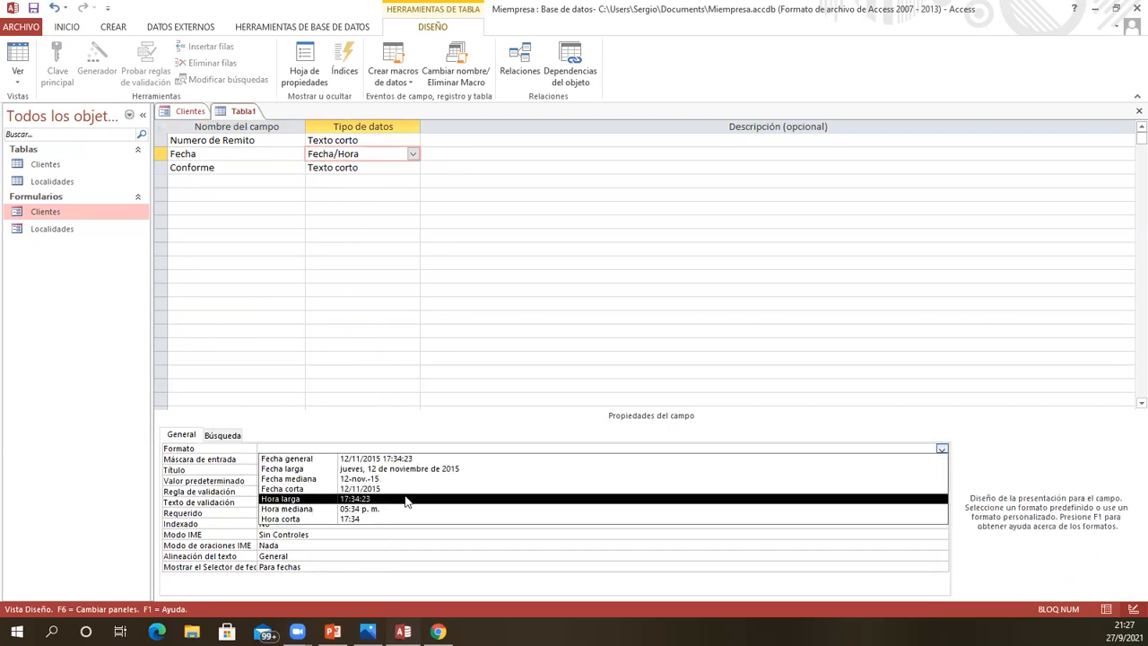
click(365, 494)
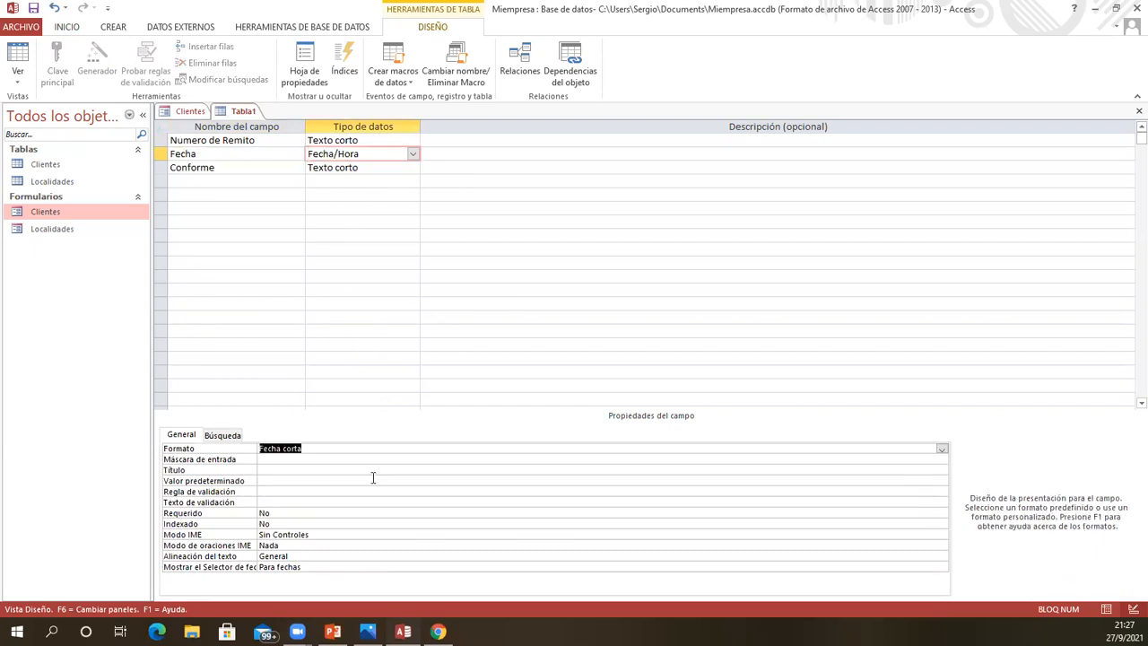
Change the data type of the Conforme field to Sí/No
click(371, 168)
click(413, 168)
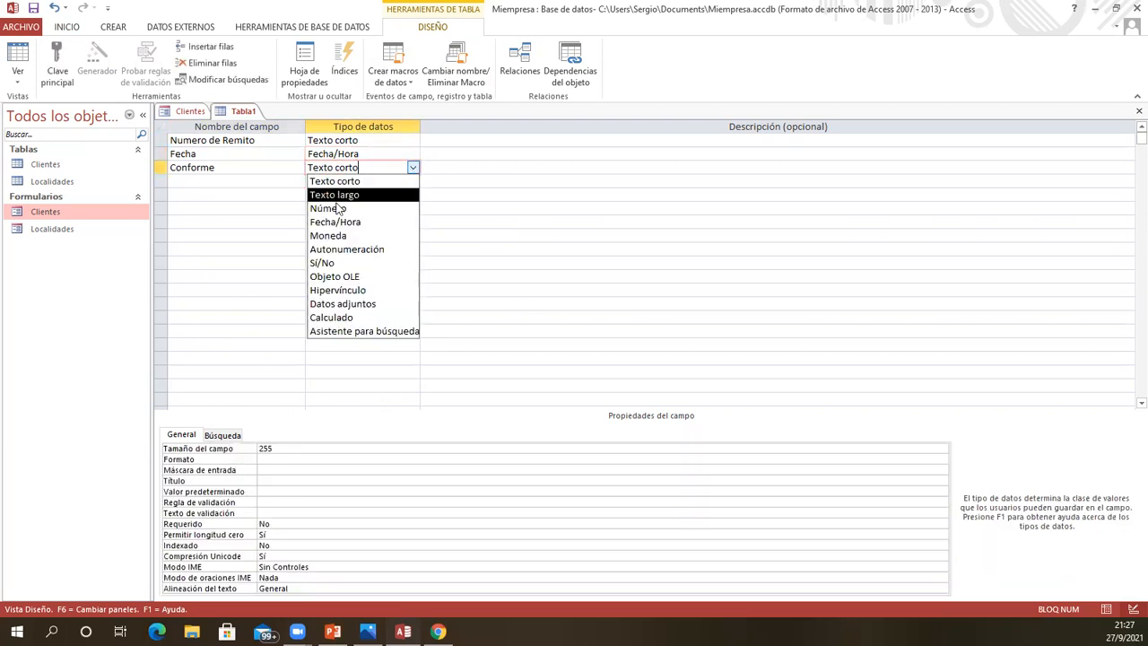
click(333, 263)
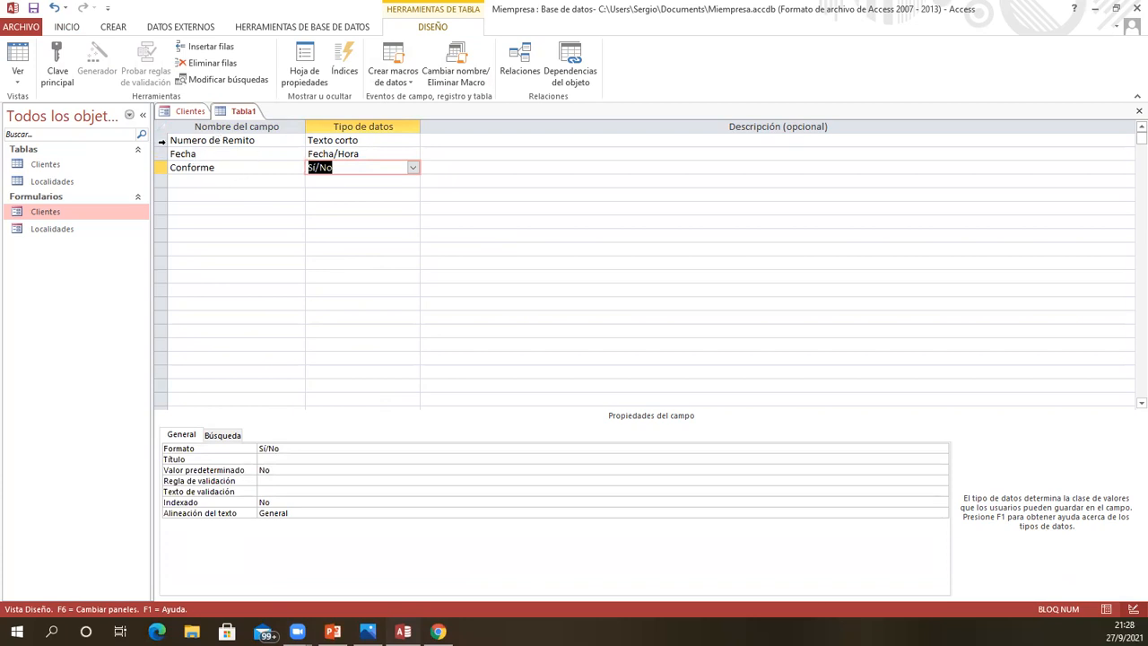
Make Numero de Remito the primary key of the table
click(162, 141)
right_click(162, 141)
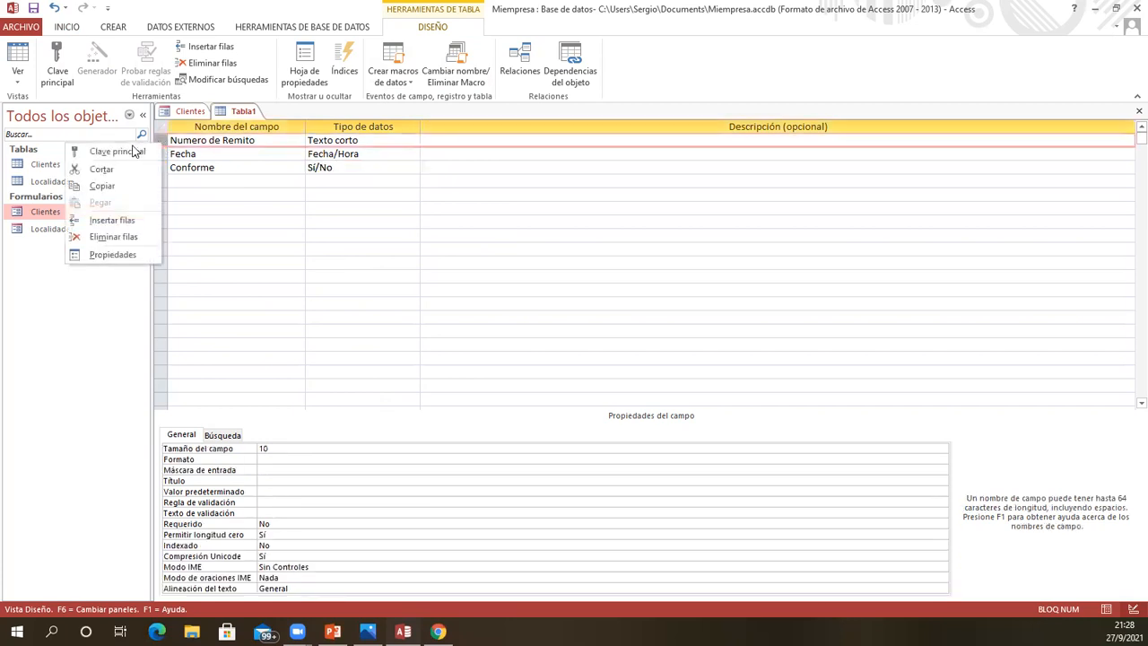
click(133, 152)
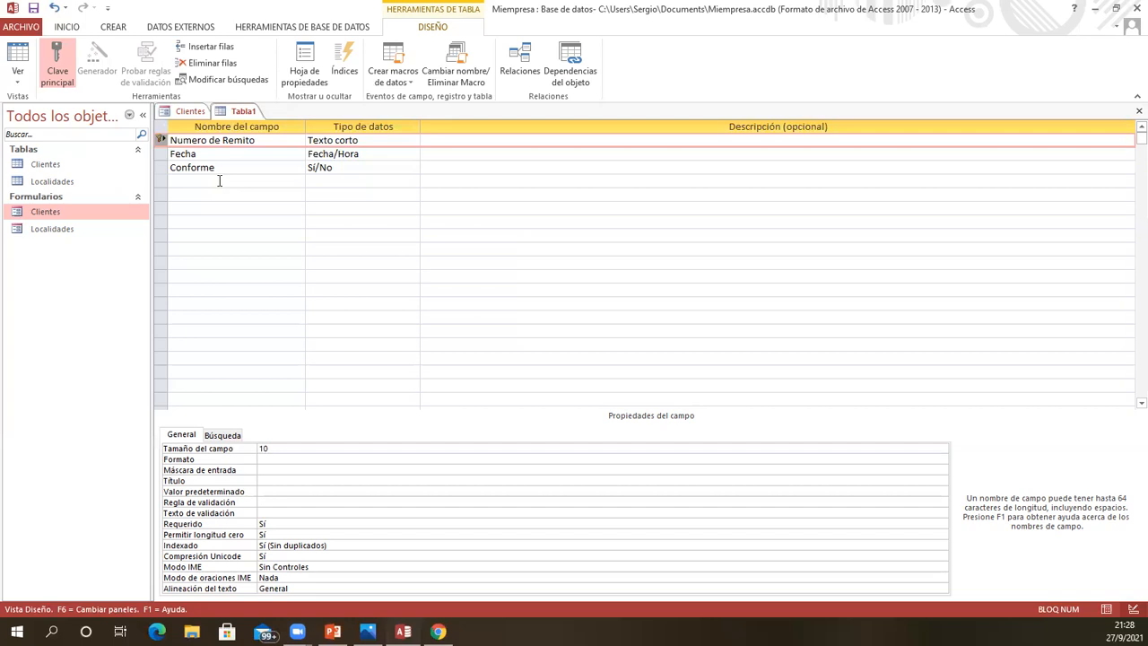
Add a short text field named "cuit del cliente" with a field size of 11
click(220, 182)
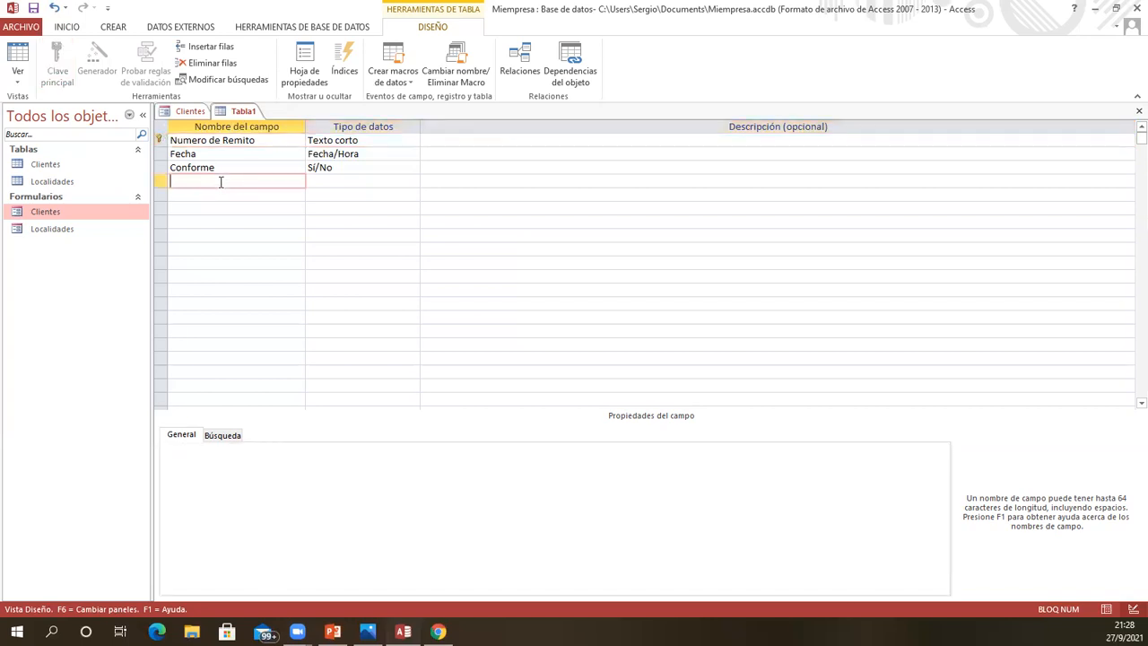
text(cuit del cliente)
click(374, 185)
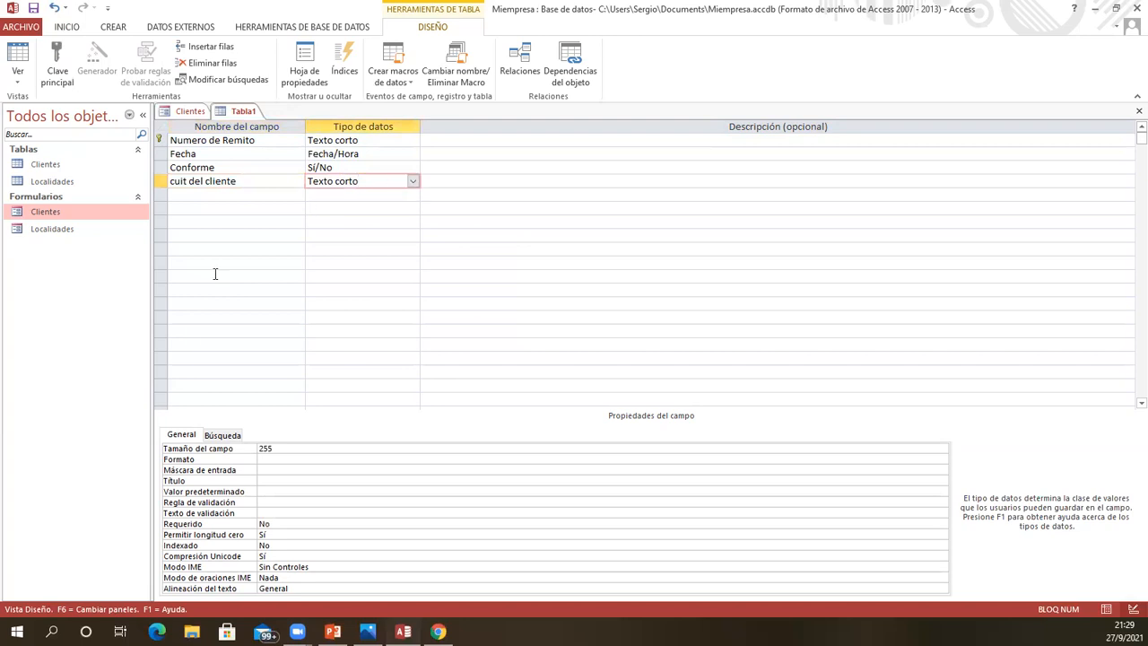
drag(289, 448, 261, 446)
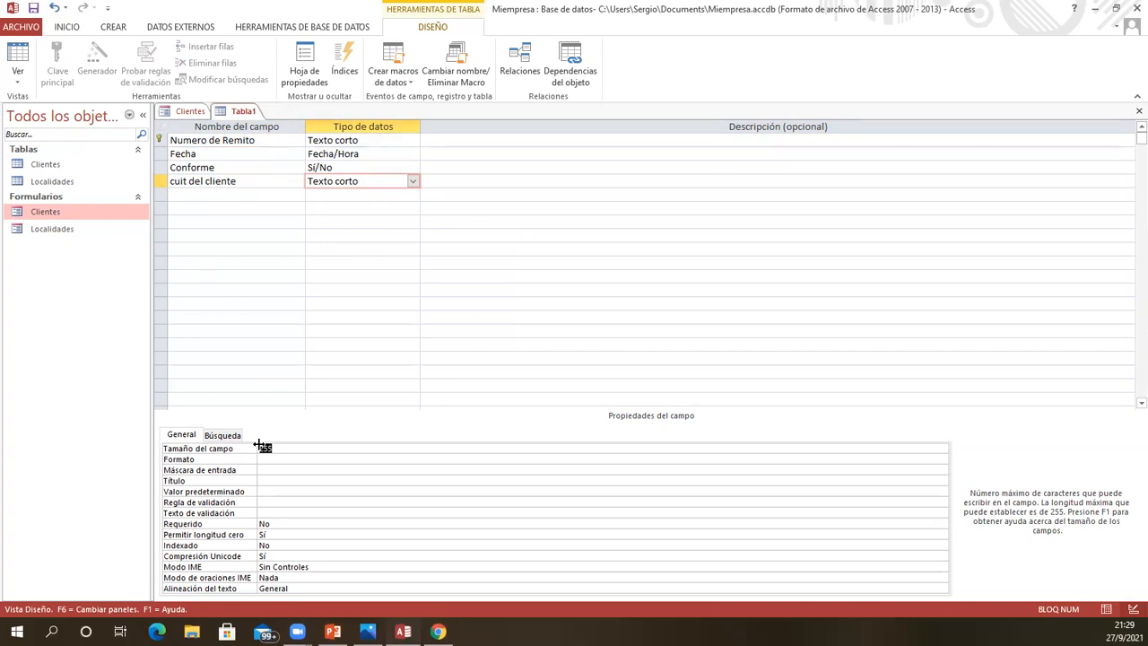
text(1)
Close the table design, saving the table under the name Remitos
click(1138, 111)
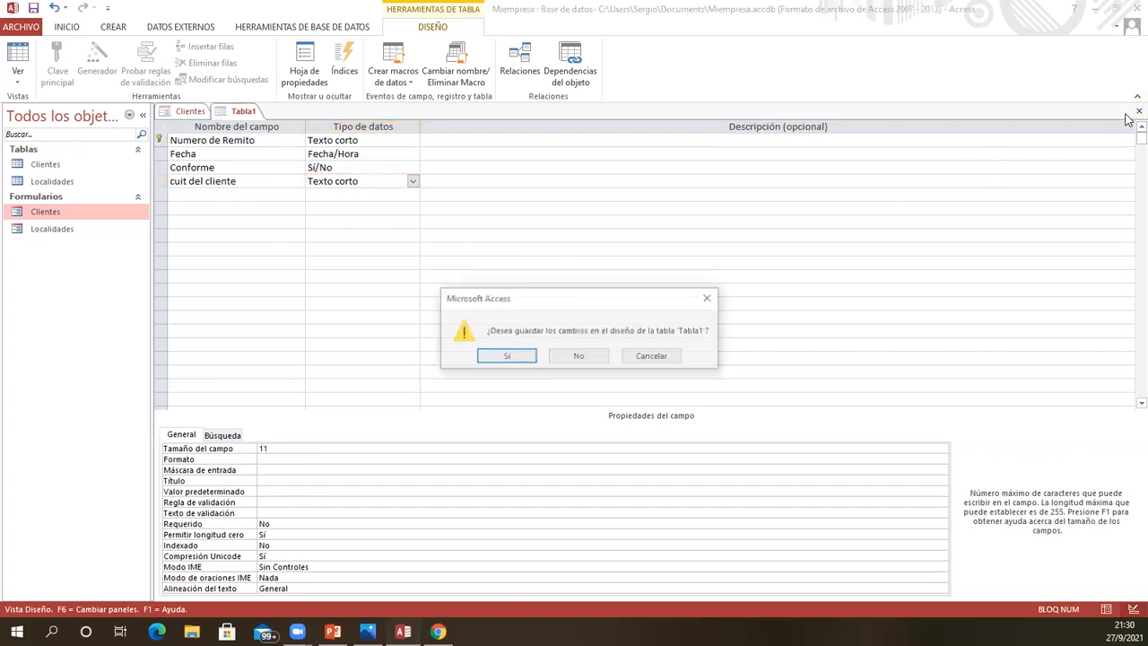
click(507, 355)
text(Remitos)
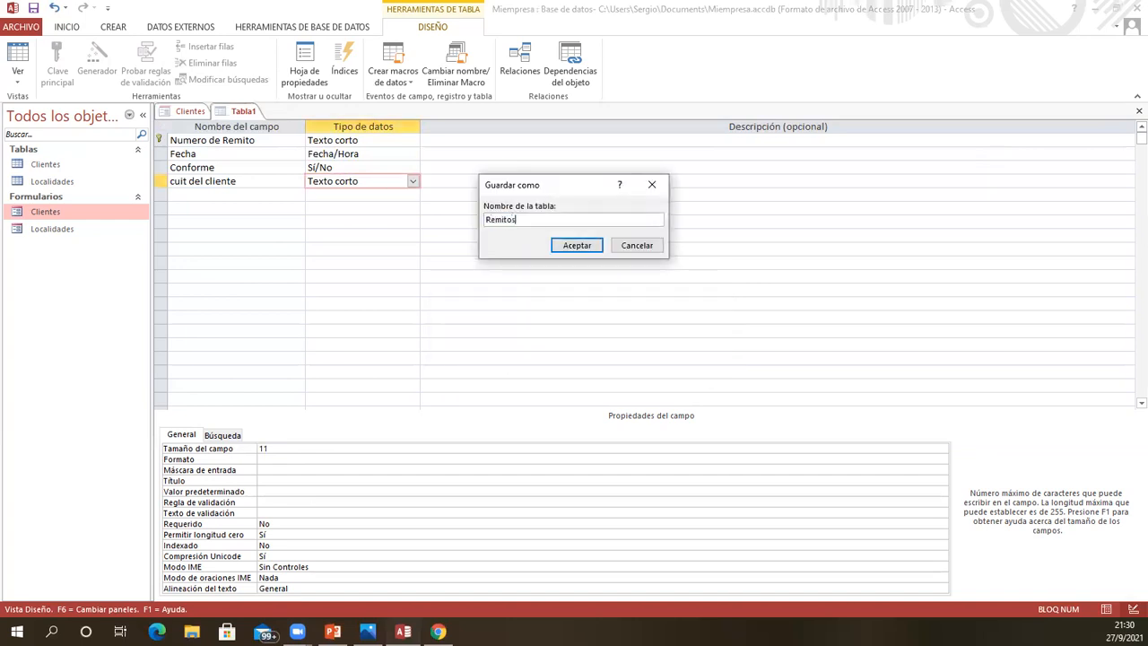
click(582, 244)
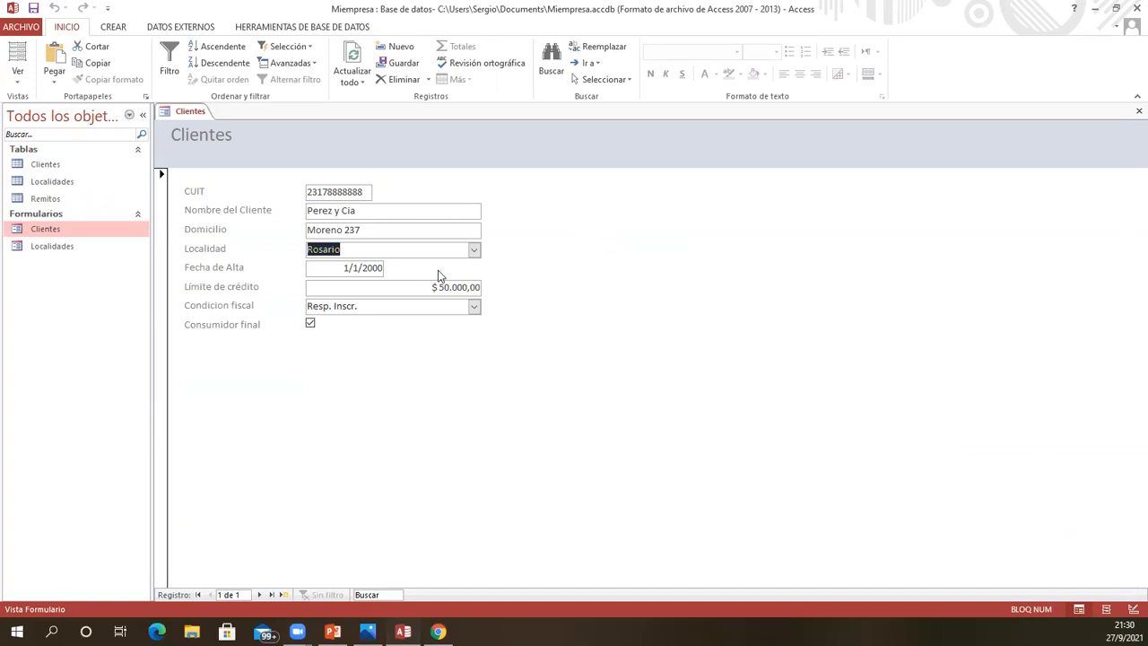
Open the database relationships and add the Remitos table beside Clientes, aligned roughly level with it
click(301, 28)
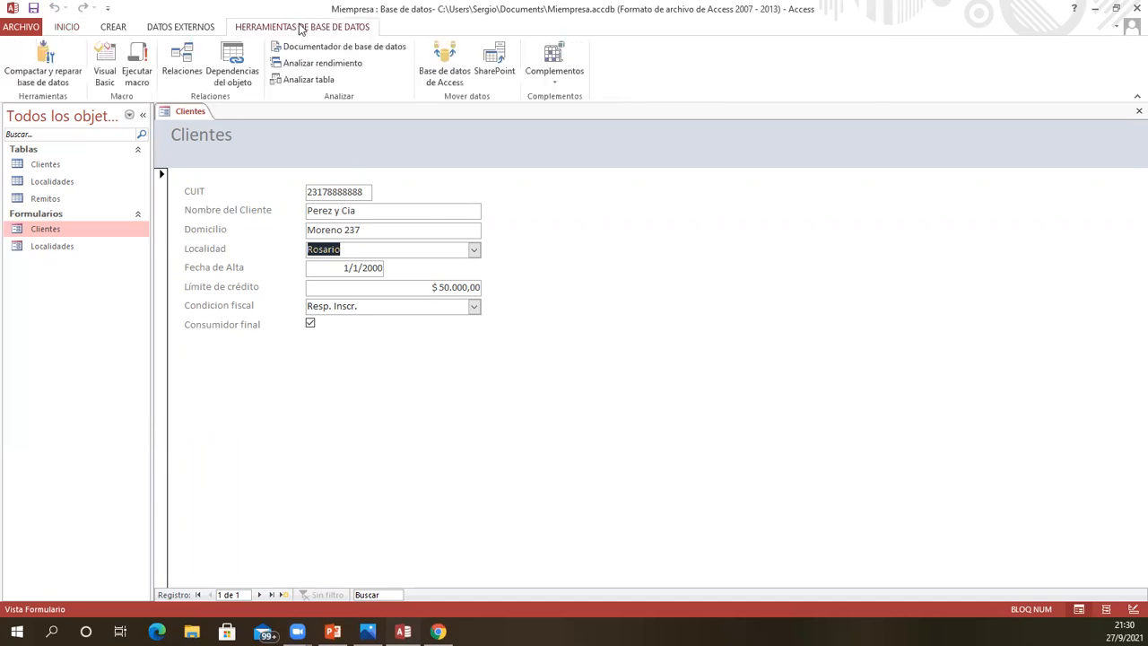
click(180, 60)
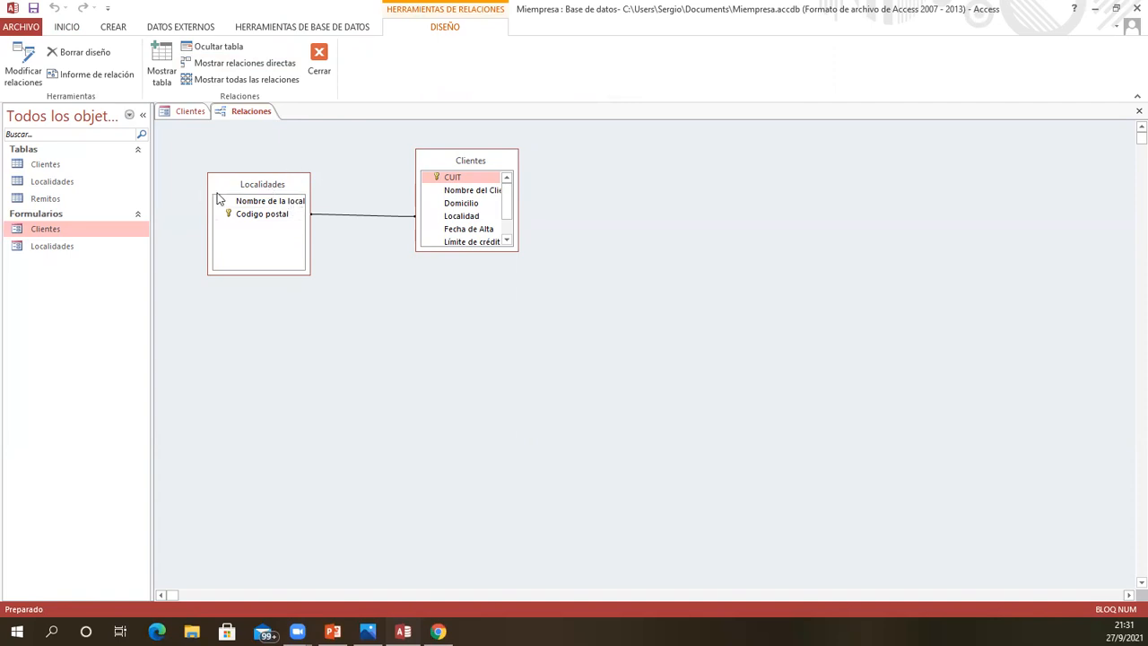
click(162, 59)
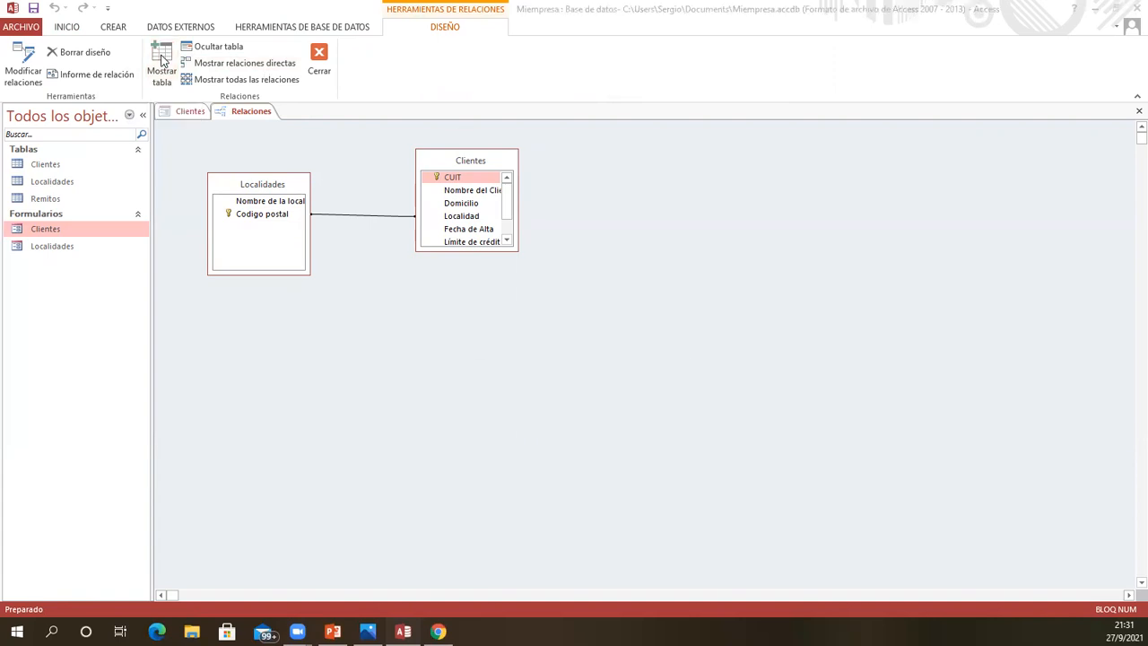
click(485, 200)
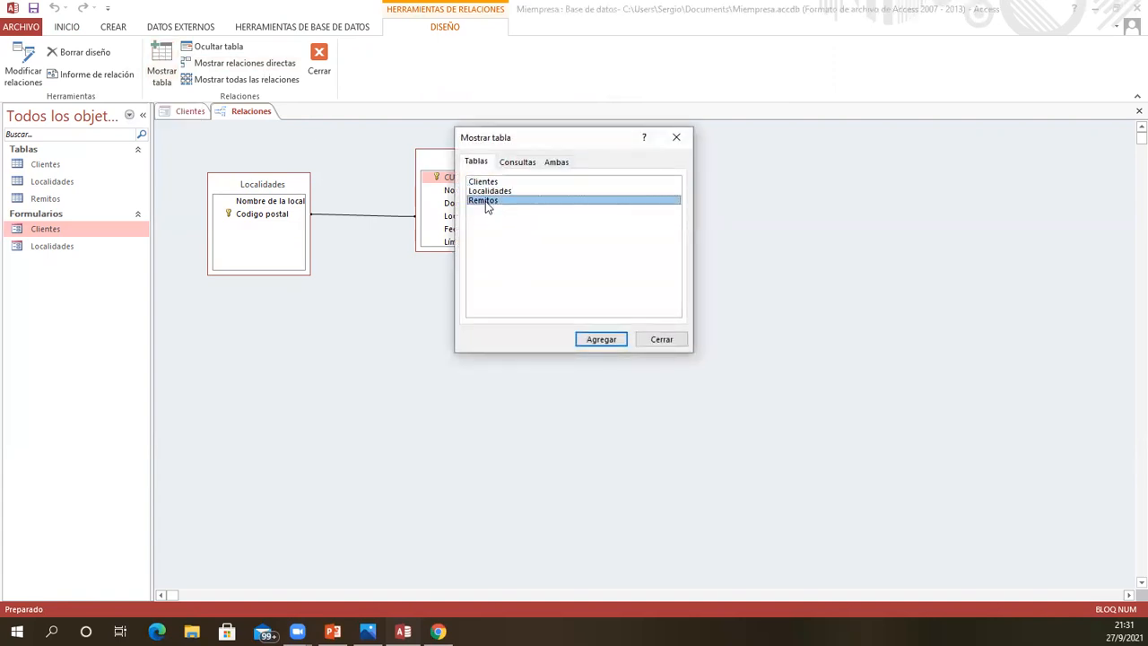
click(601, 342)
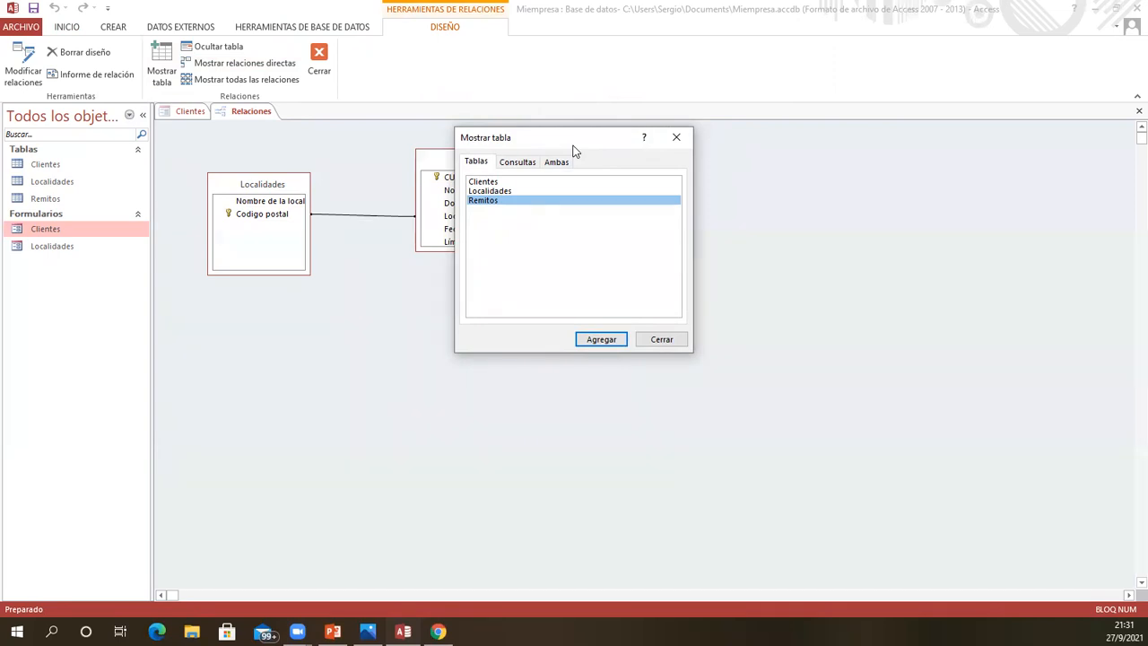
drag(572, 144, 478, 231)
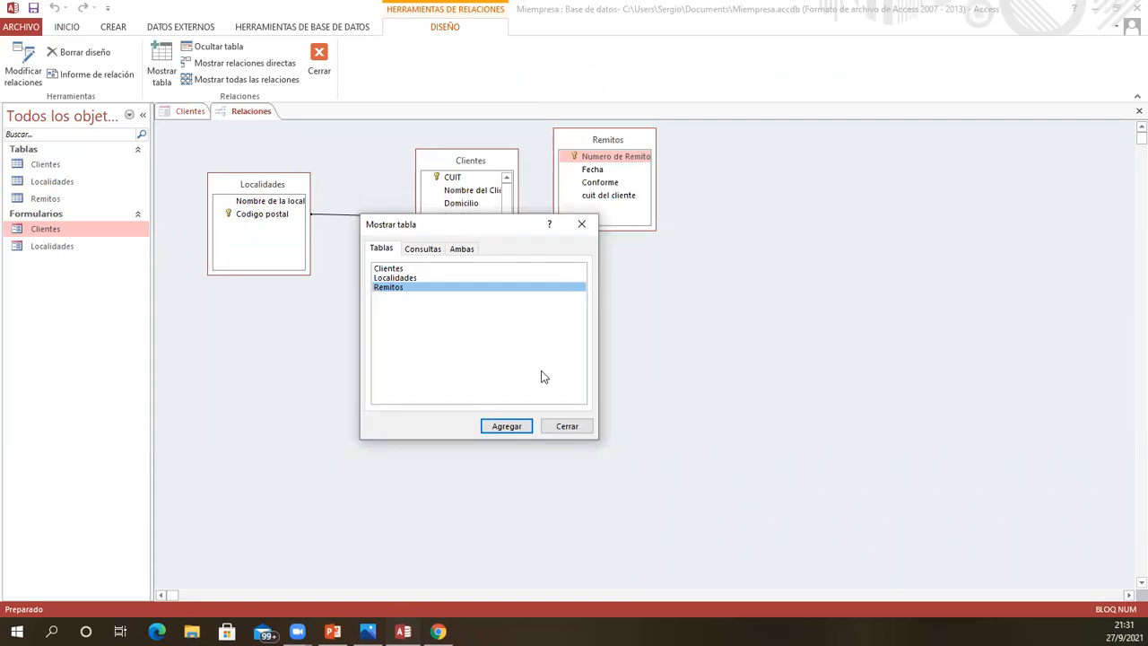
click(566, 429)
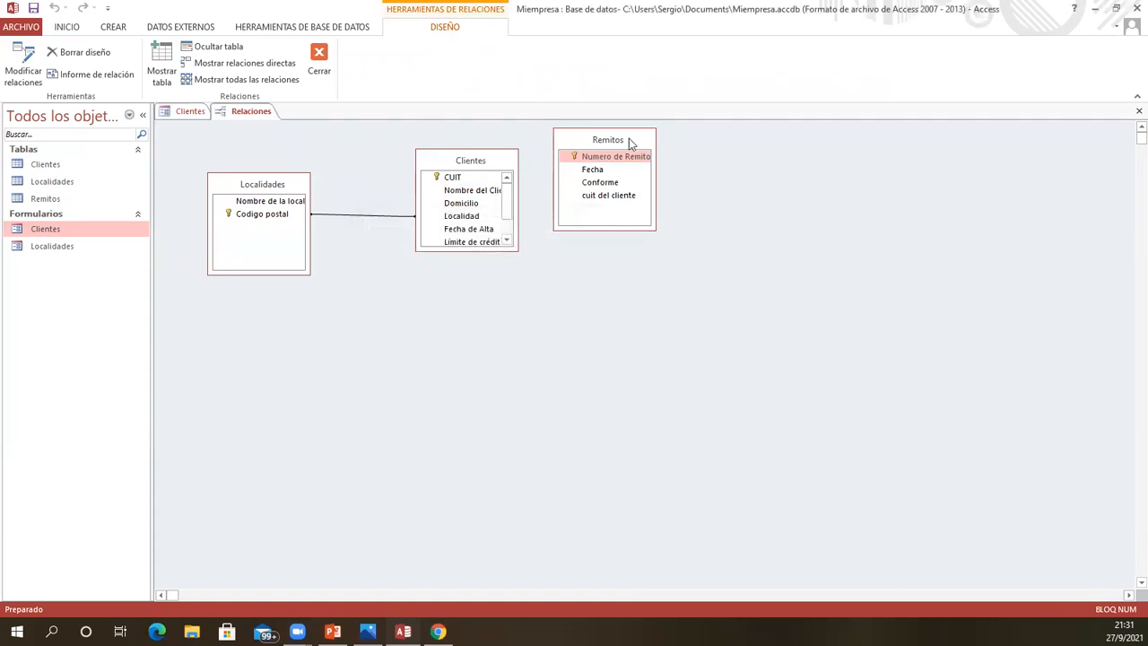
drag(620, 148, 623, 174)
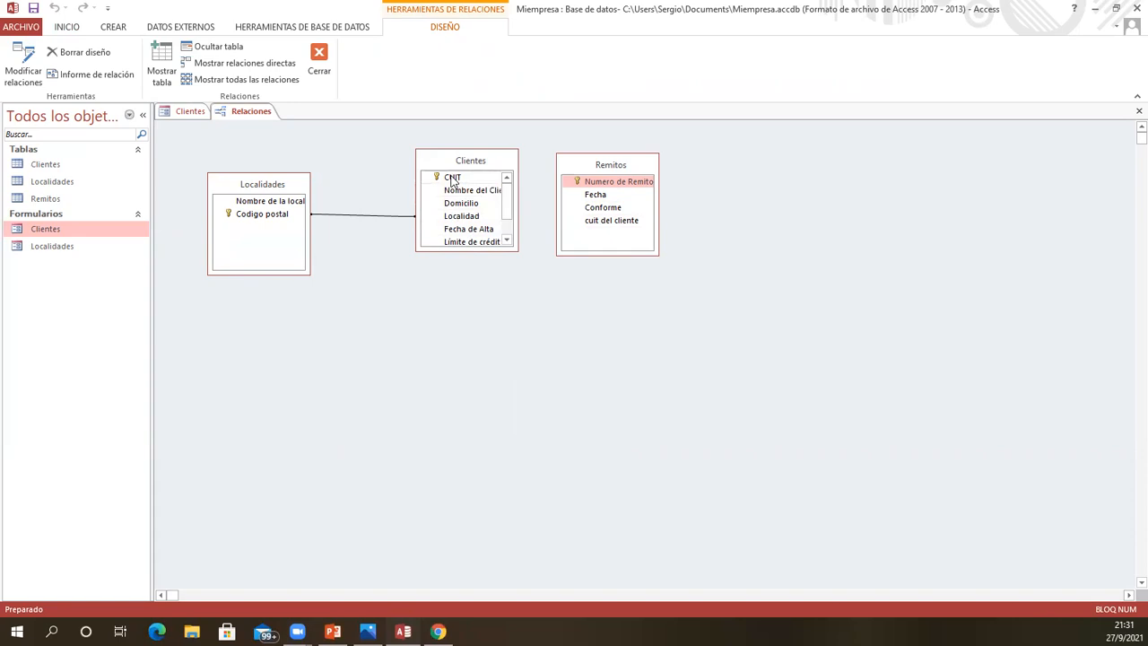
Try to relate CUIT in Clientes to cuit del cliente in Remitos with referential integrity while the Clientes form is open
drag(454, 180, 594, 225)
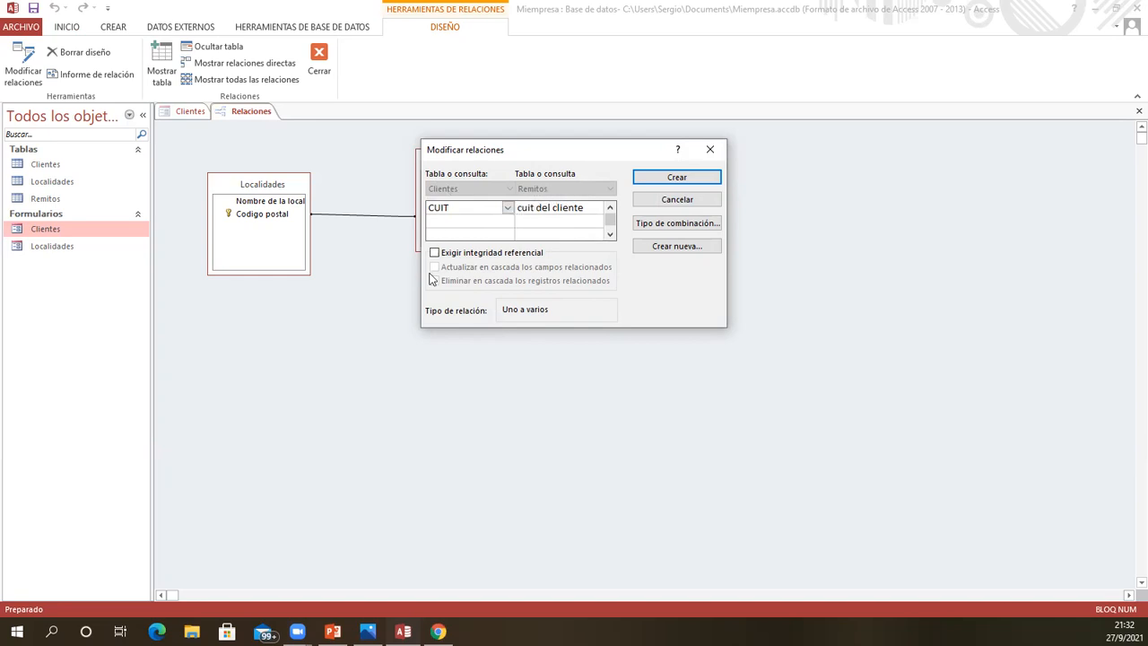
click(435, 254)
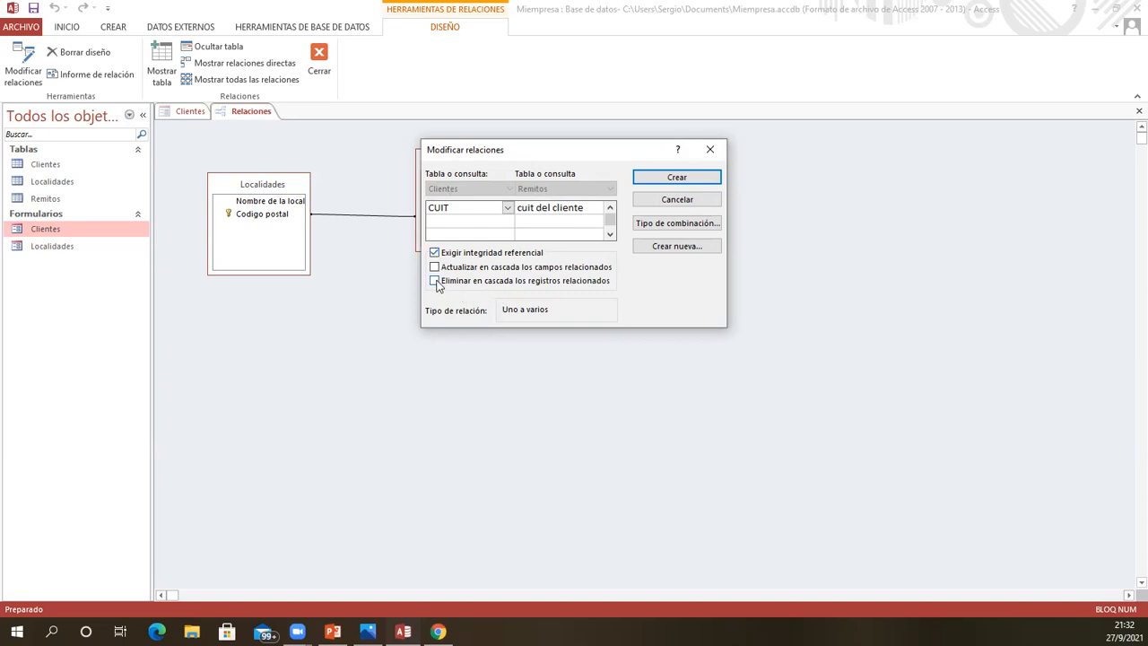
click(435, 281)
click(435, 267)
click(681, 178)
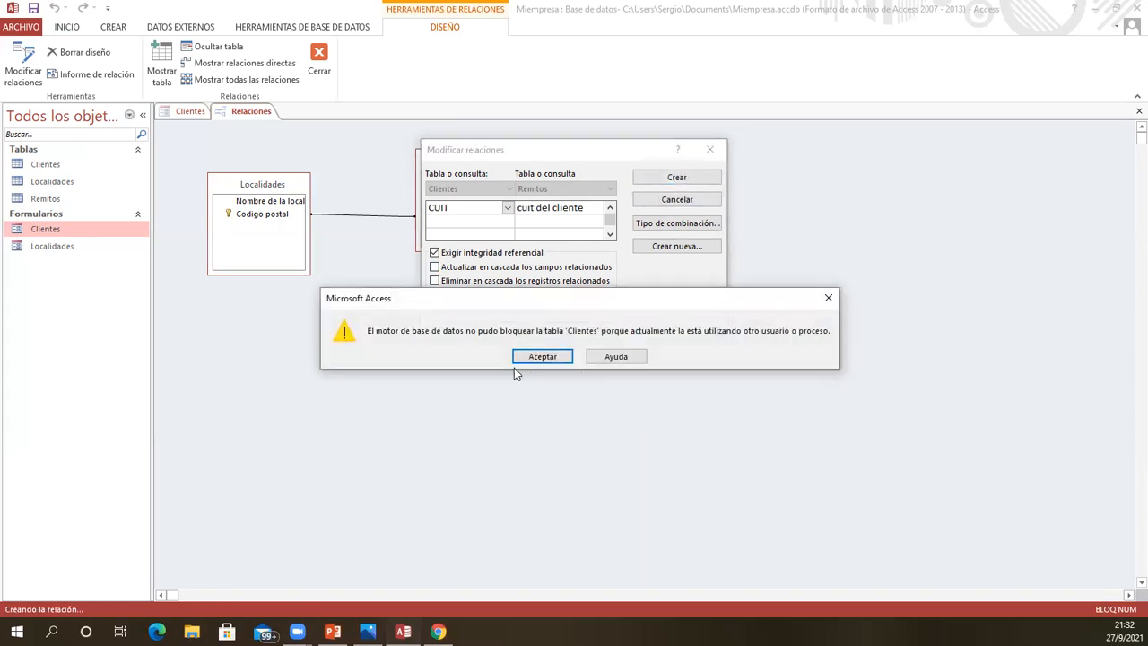
click(543, 356)
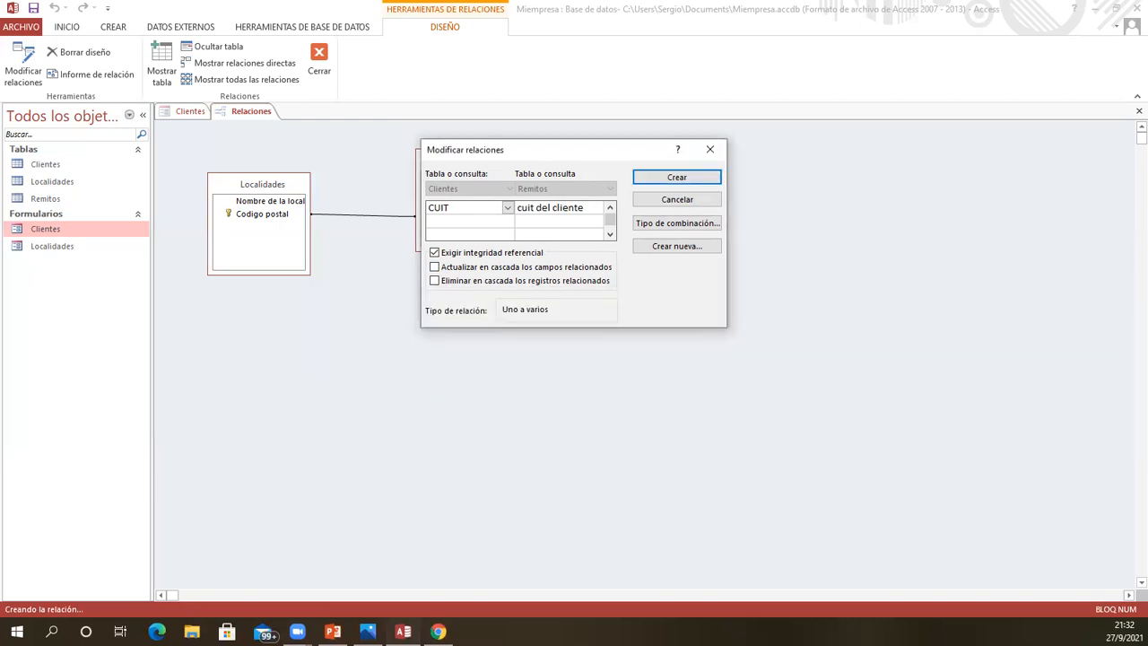
click(185, 110)
click(677, 199)
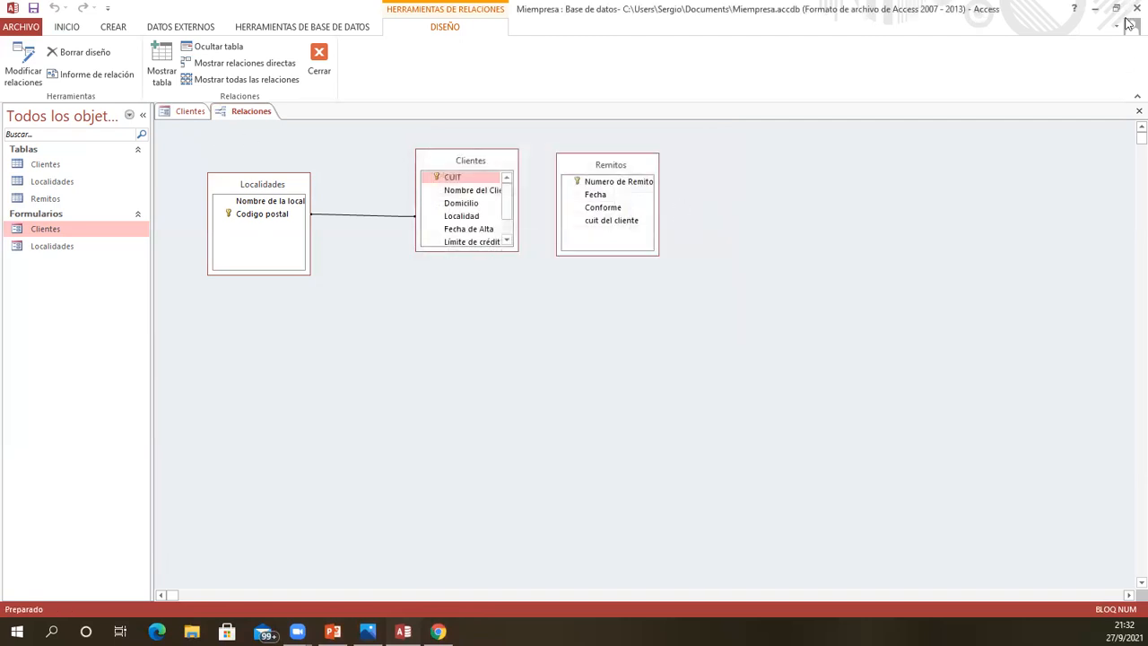
Close the Clientes form and relate its table's CUIT to cuit del cliente in Remitos, enforcing referential integrity
click(190, 111)
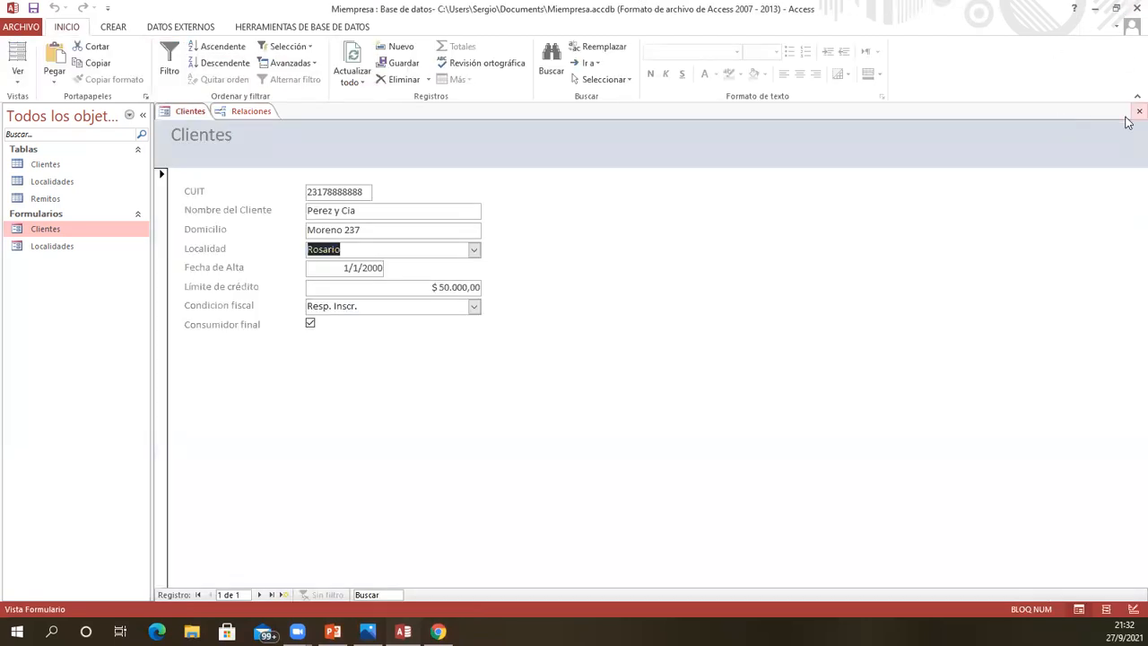
click(1138, 110)
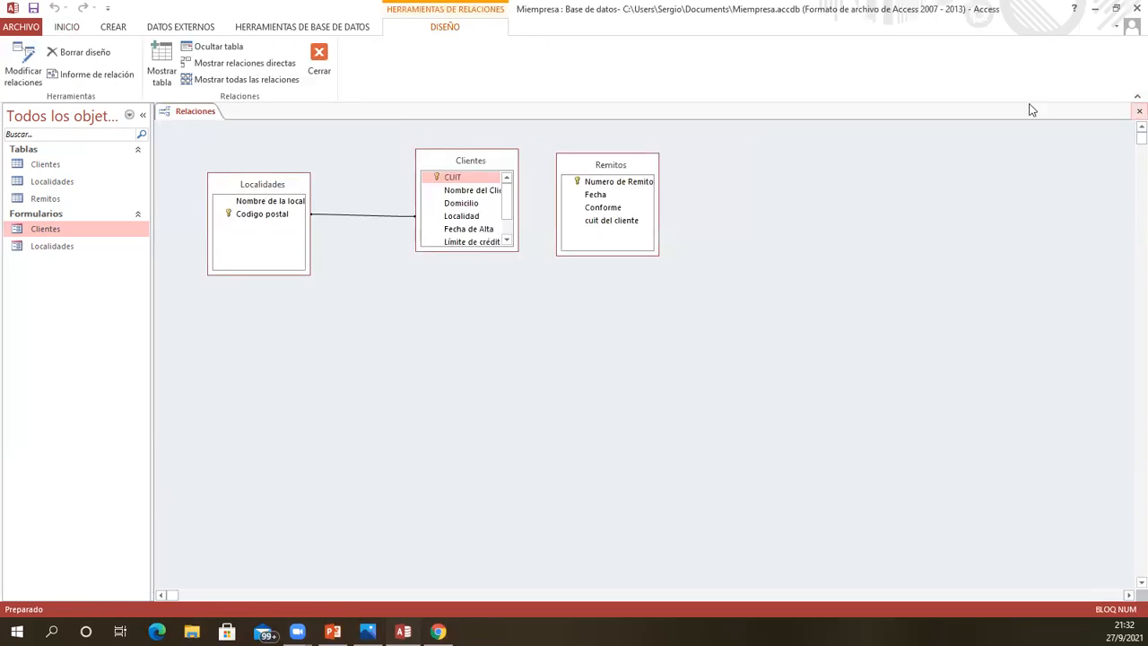
drag(451, 177, 593, 225)
click(446, 257)
click(685, 173)
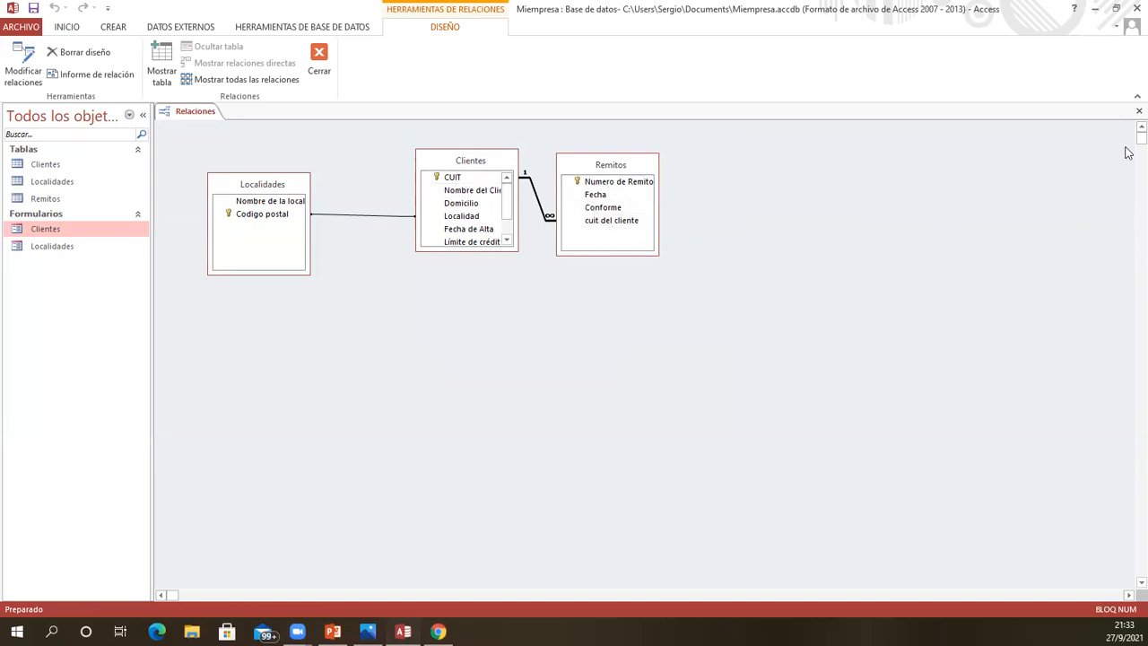
Close the relationships layout and save its design changes
click(1128, 112)
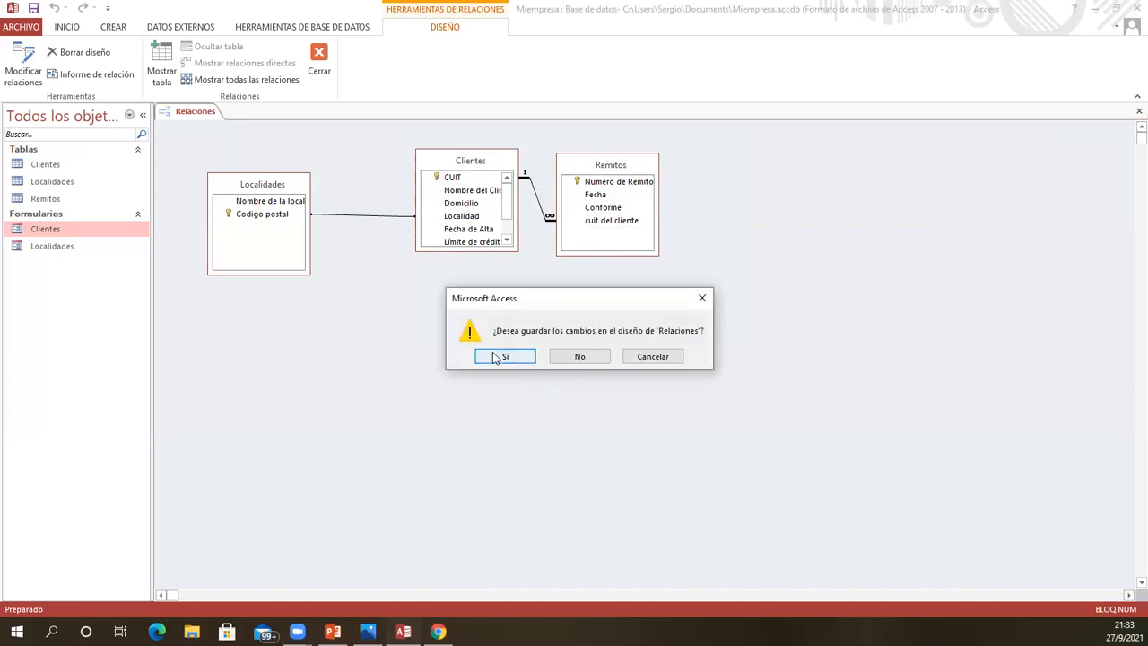
click(502, 357)
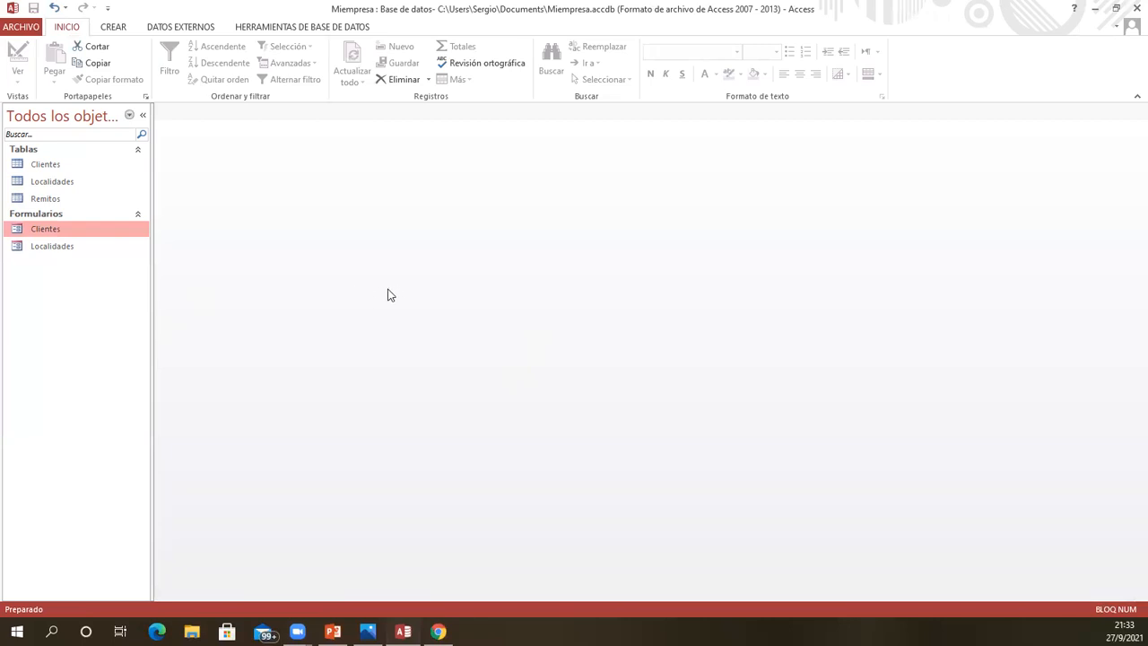
Start the form wizard and include CUIT and Nombre del Cliente from the Clientes table
click(126, 33)
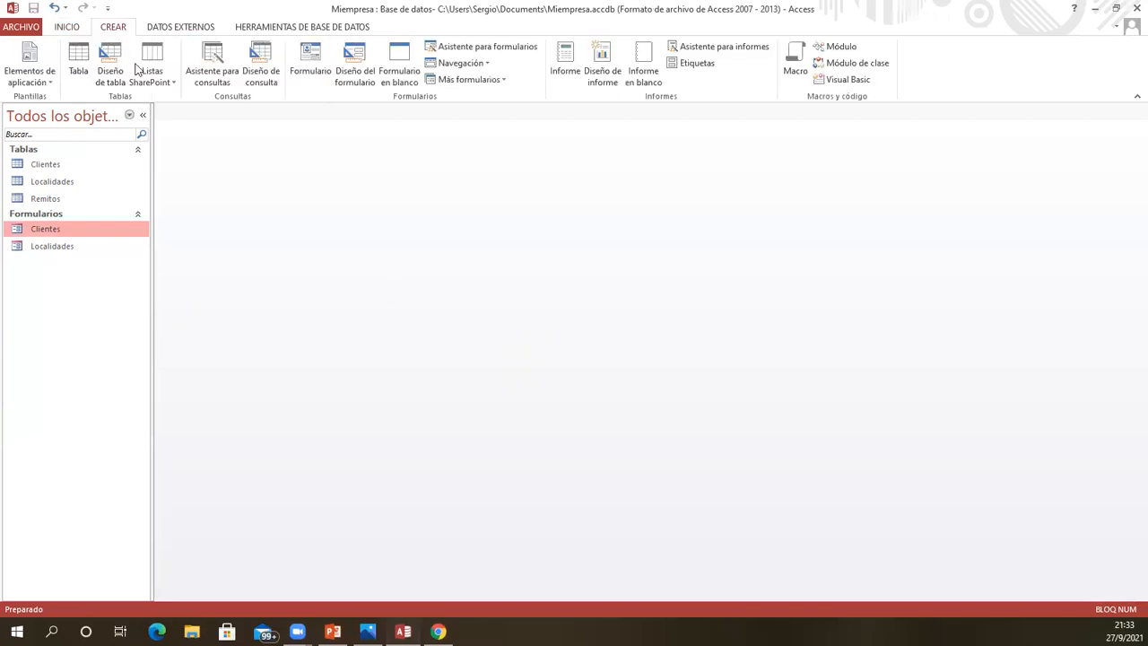
click(475, 48)
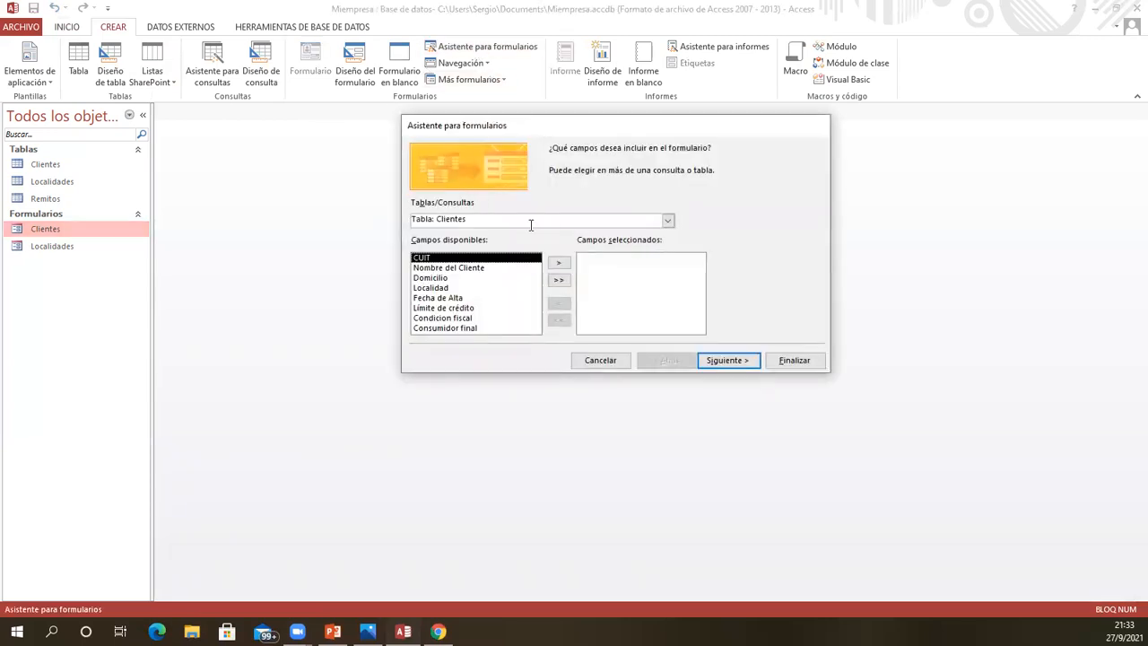
click(558, 266)
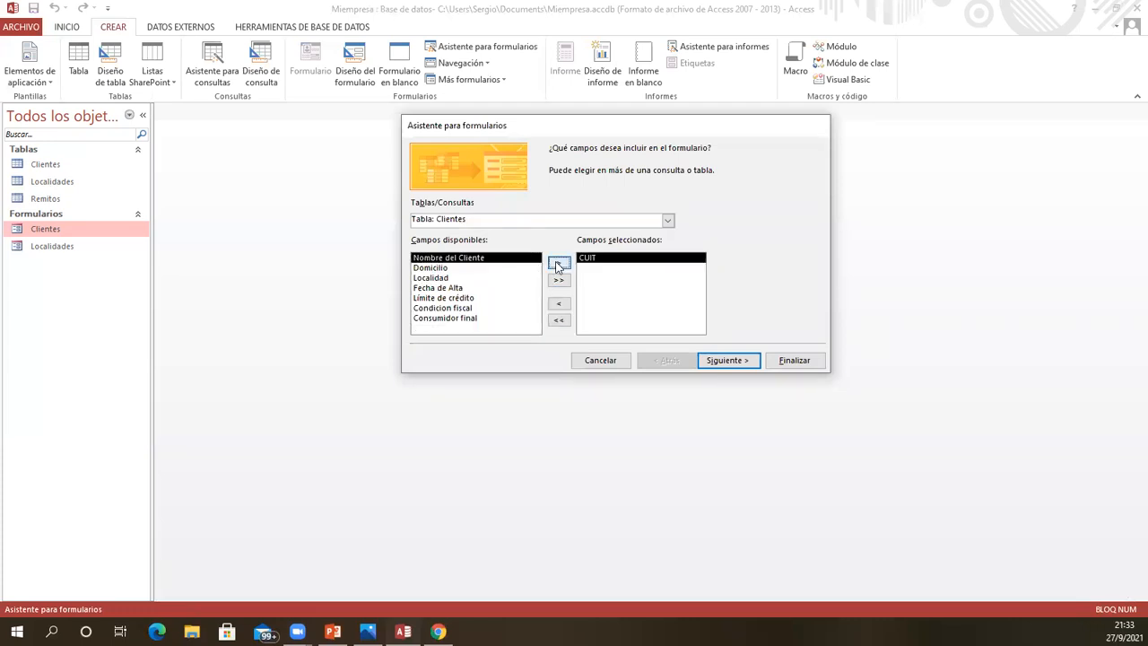
click(558, 266)
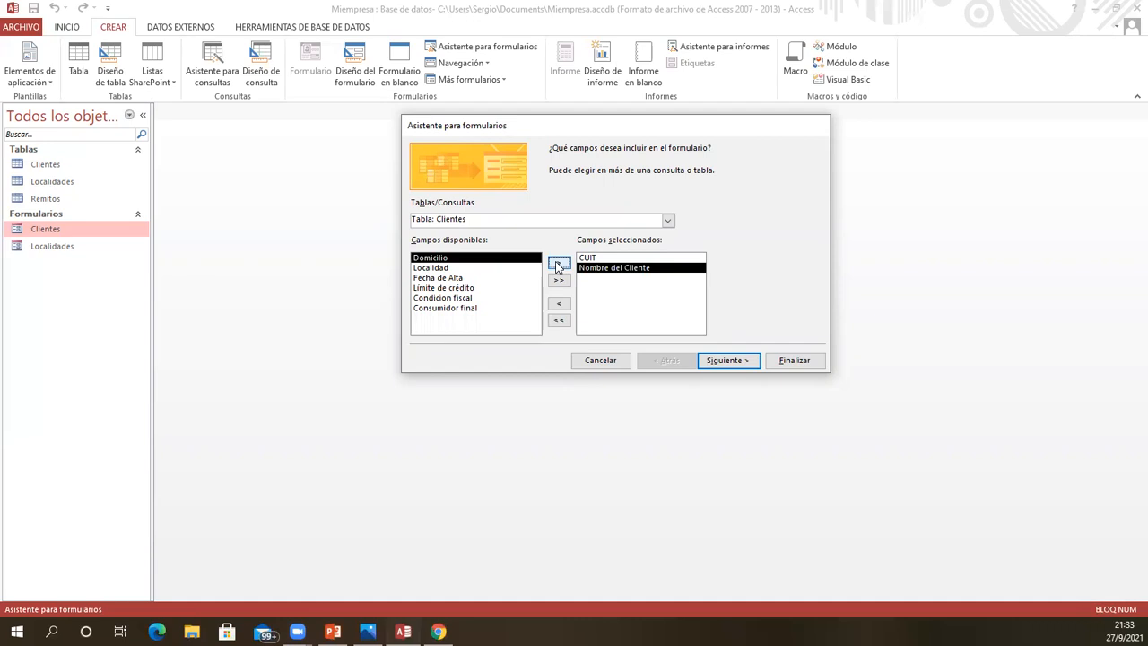
Add Numero de Remito, Fecha and Conforme from the Remitos table to the form's selected fields
click(668, 222)
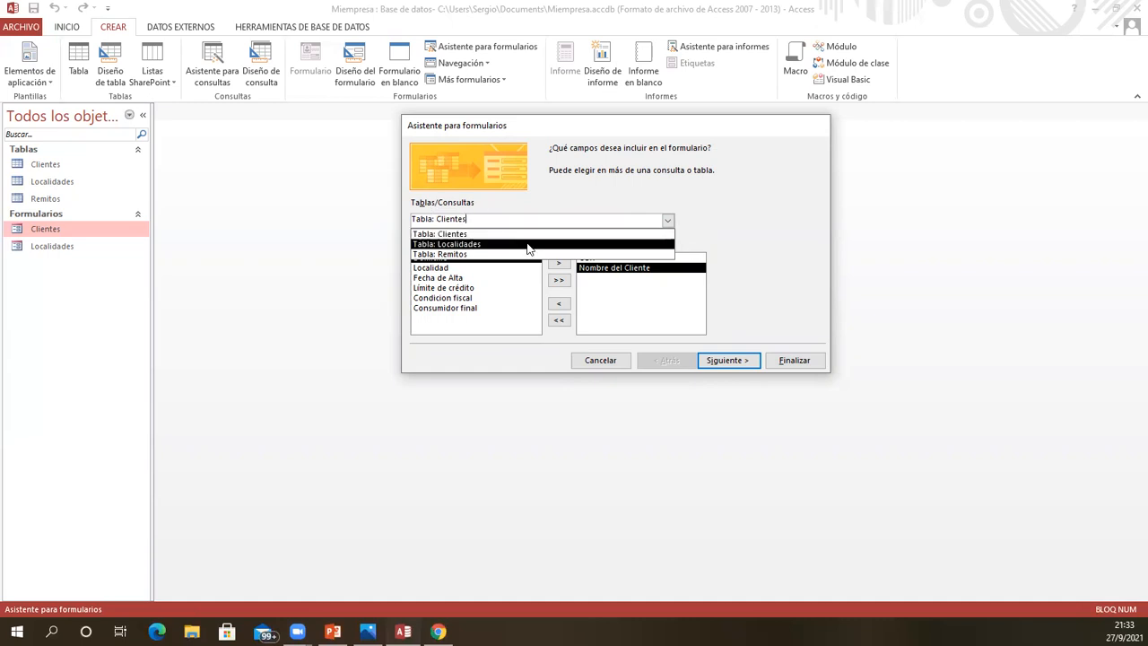
click(468, 255)
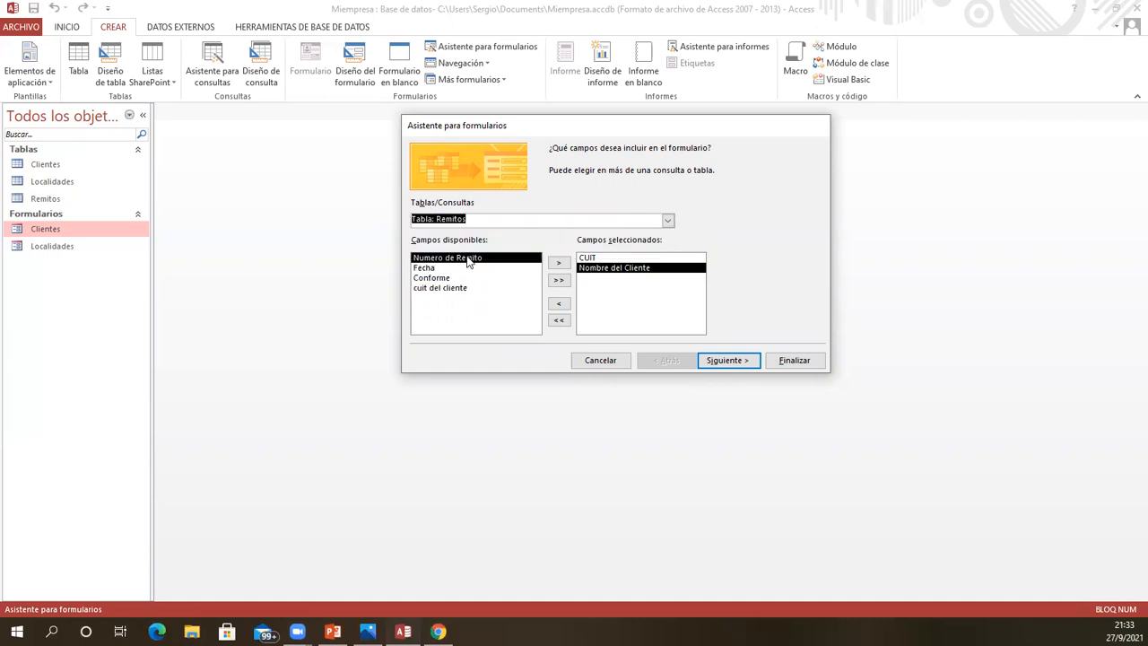
click(556, 265)
click(556, 265)
click(556, 265)
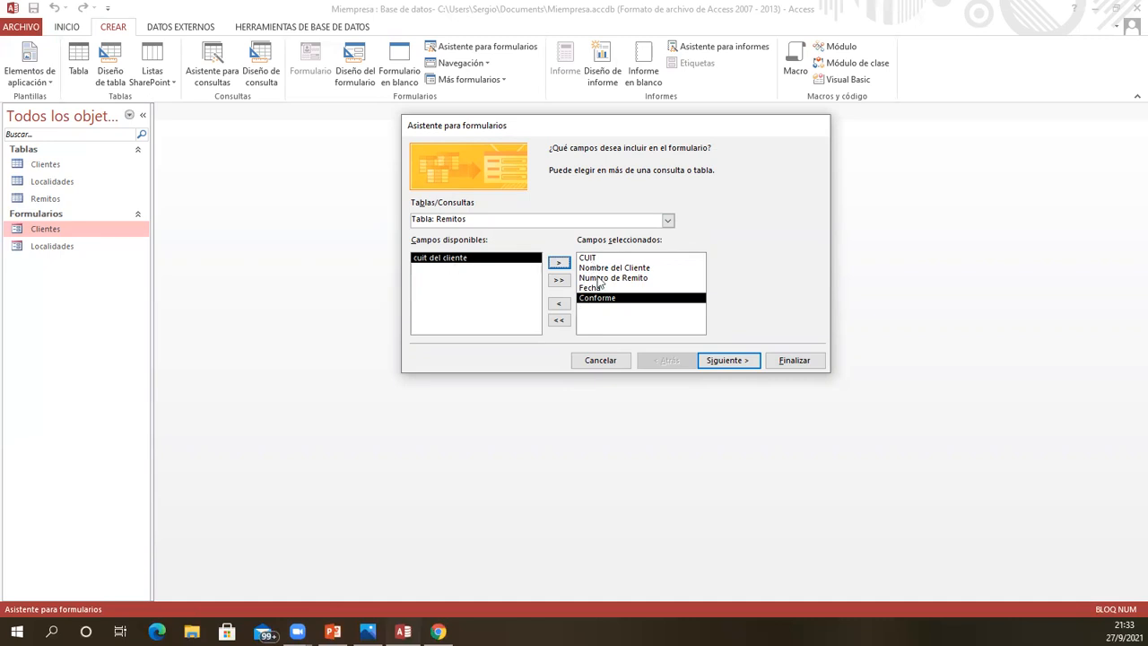
Finish the form grouped by Clientes with a Remitos subform in datasheet layout, keeping the default names
click(733, 360)
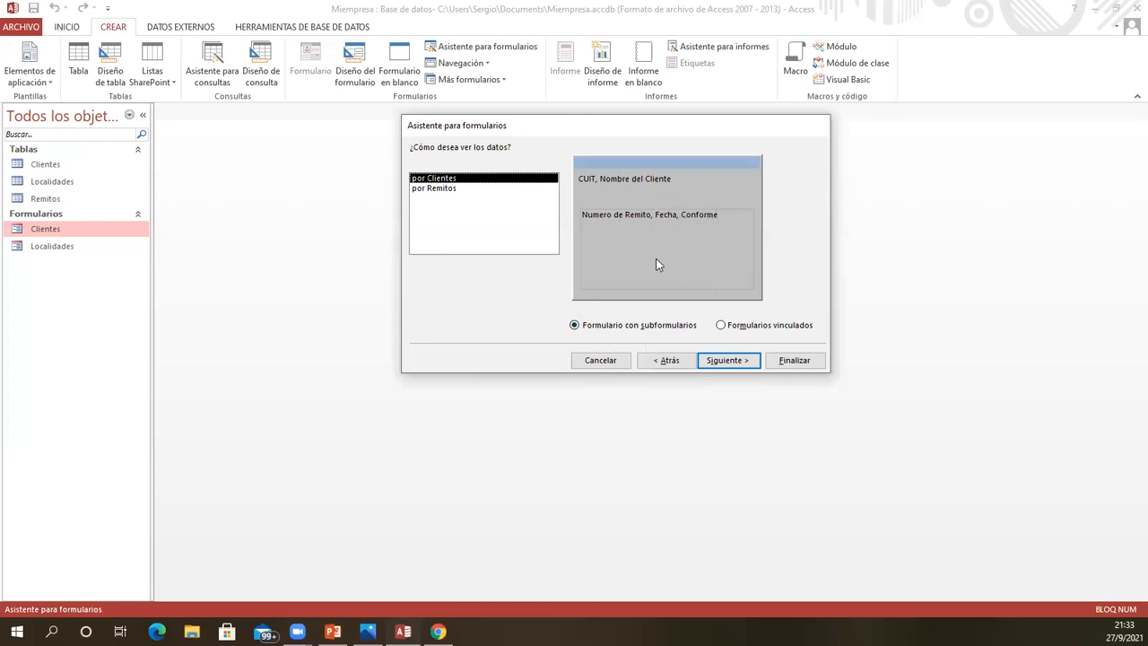
click(720, 361)
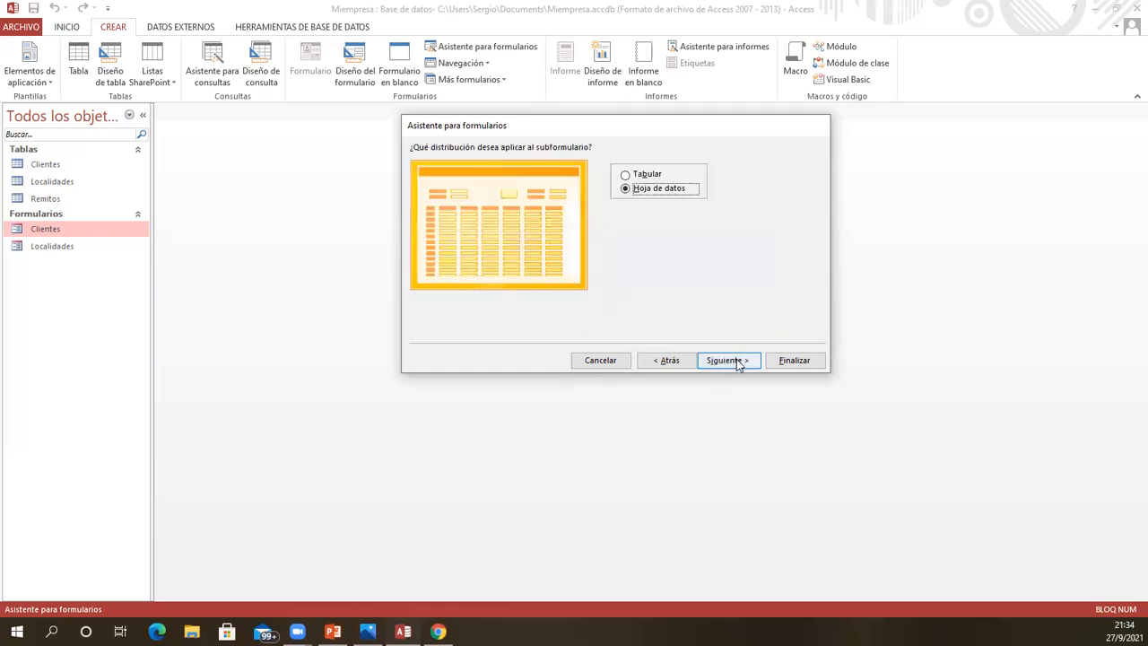
click(737, 361)
click(787, 366)
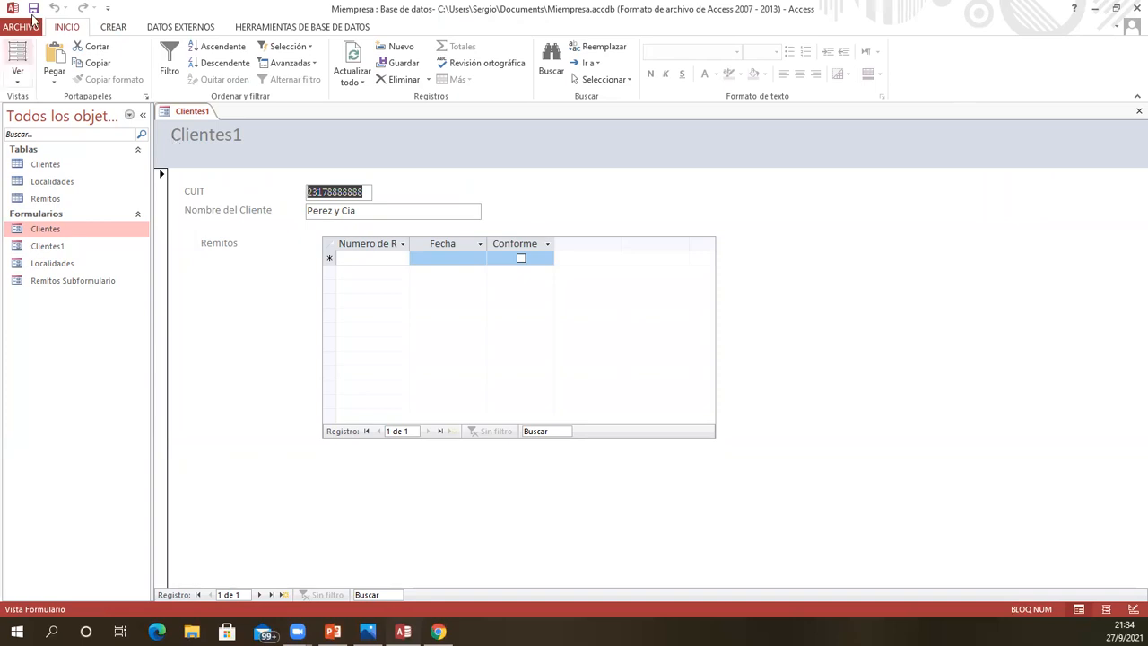
Open the Clientes1 form in design view and change its header title to "Remitos por Clientes"
click(17, 79)
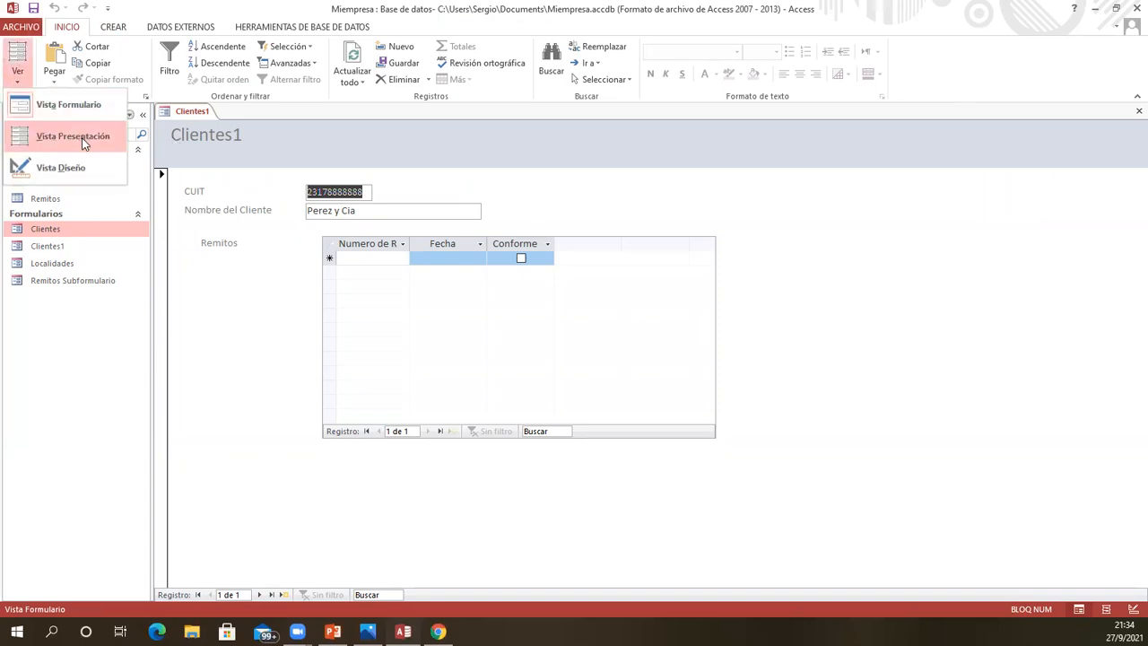
click(76, 166)
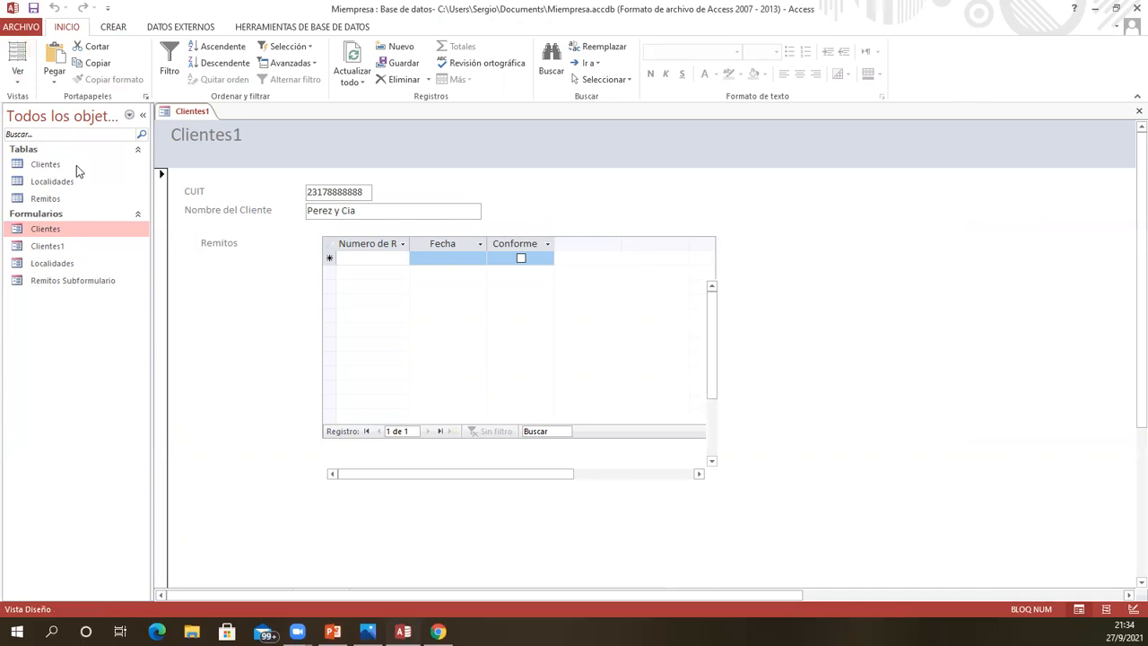
click(244, 166)
drag(244, 166, 177, 165)
click(274, 189)
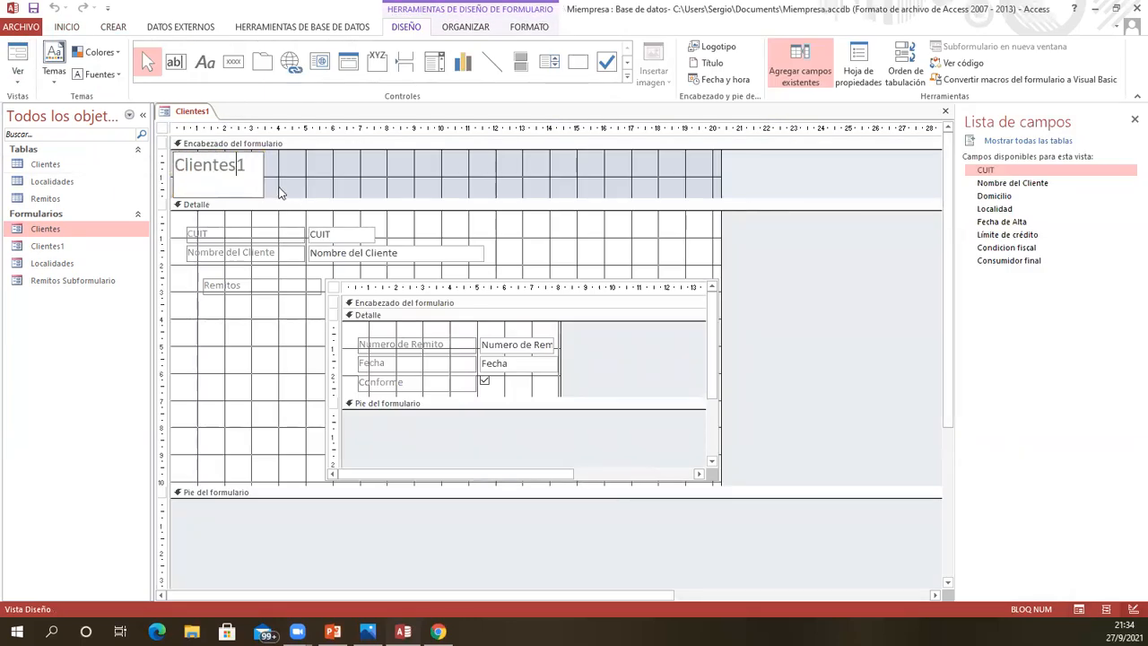
key(Left)
key(Left)
key(Left)
key(Left)
key(Left)
key(Left)
key(Left)
key(Left)
text(Remitos p)
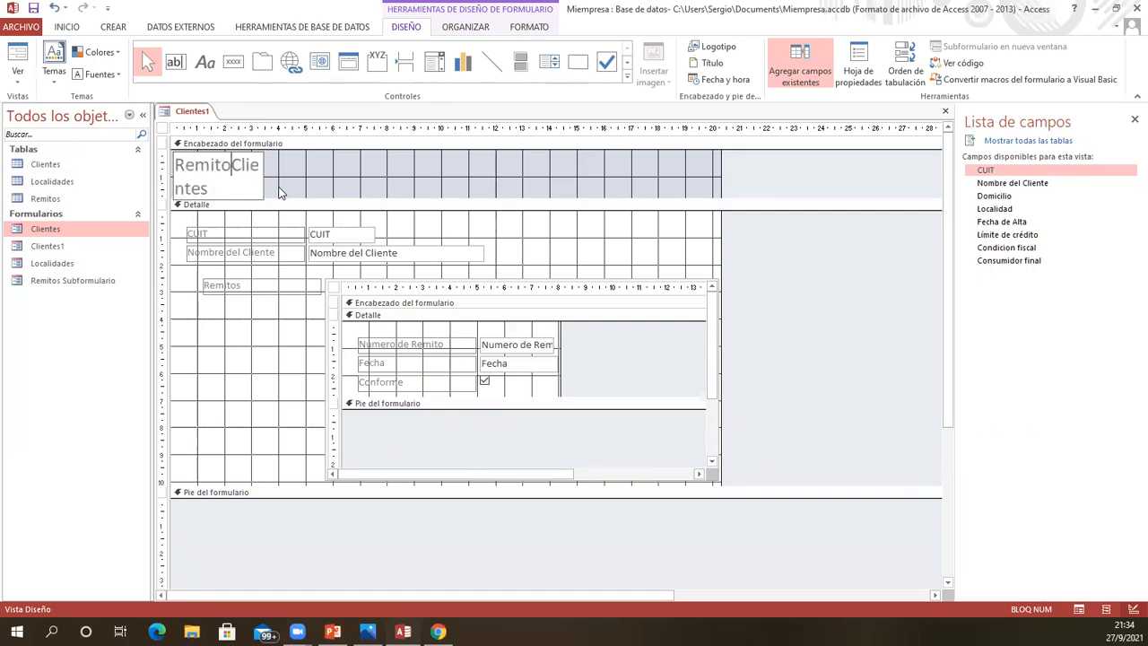
text(or)
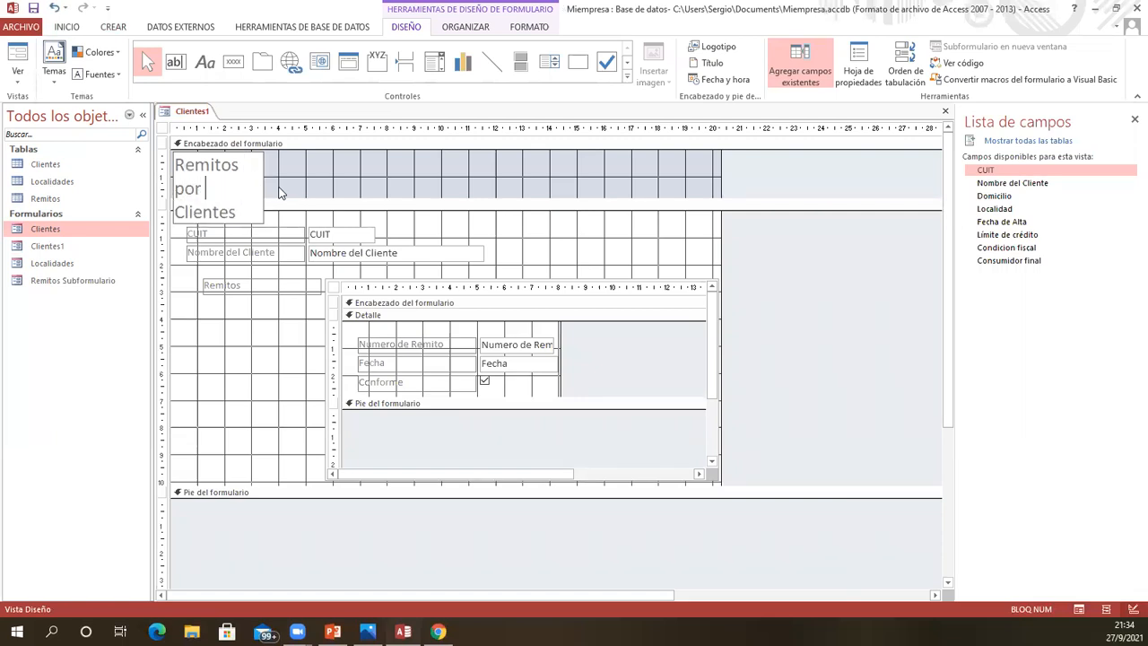
click(239, 206)
key(Return)
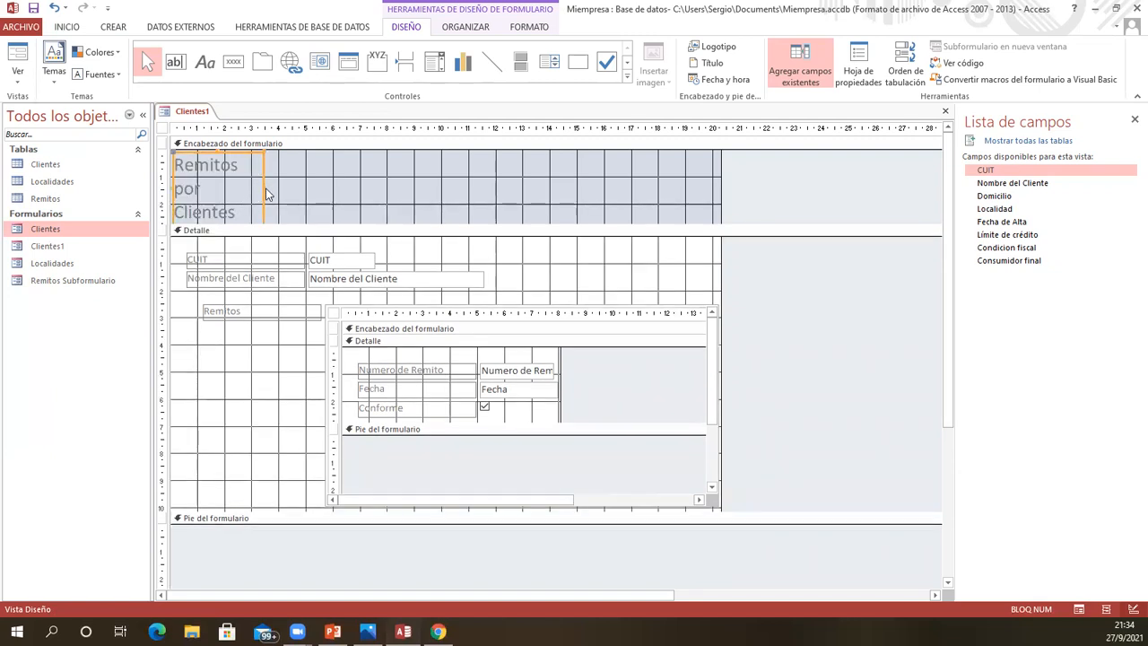
Resize the title label to about 9 cm wide and one line tall, and shorten the form header to just below it
drag(265, 186, 418, 187)
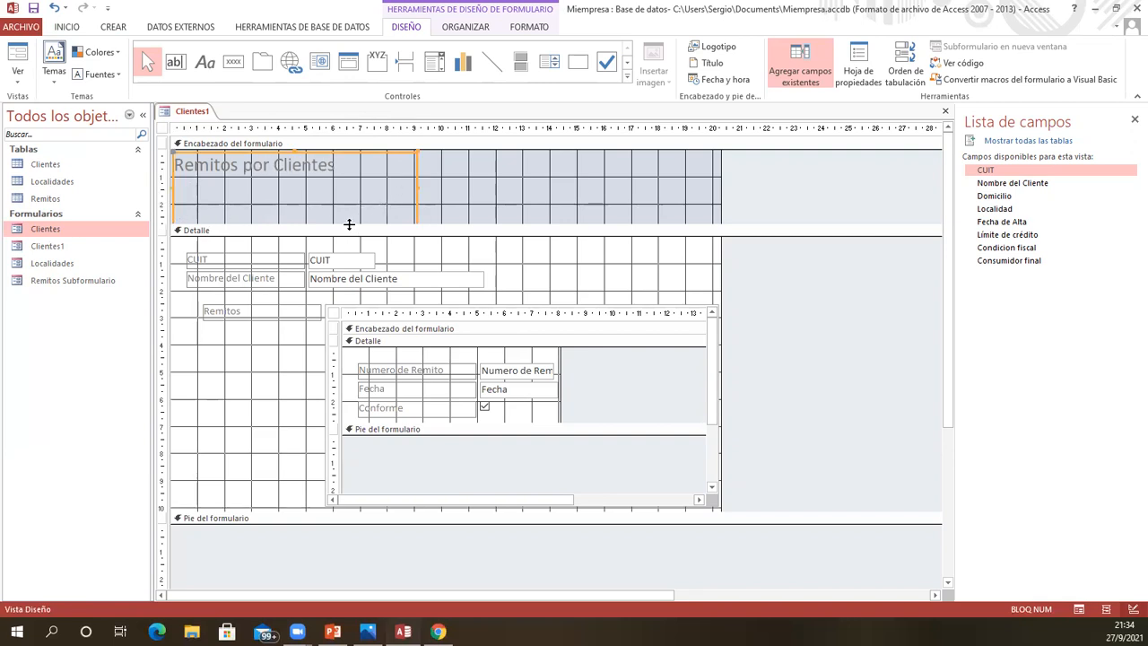
drag(348, 224, 356, 191)
click(293, 162)
drag(293, 163, 254, 159)
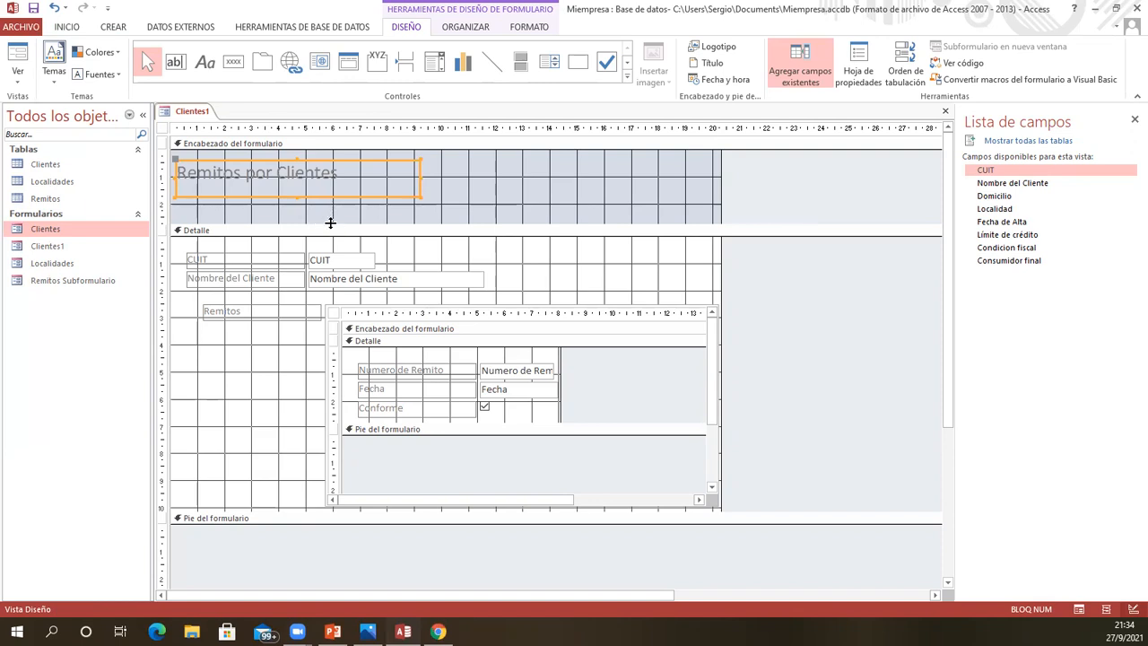
drag(330, 222, 330, 208)
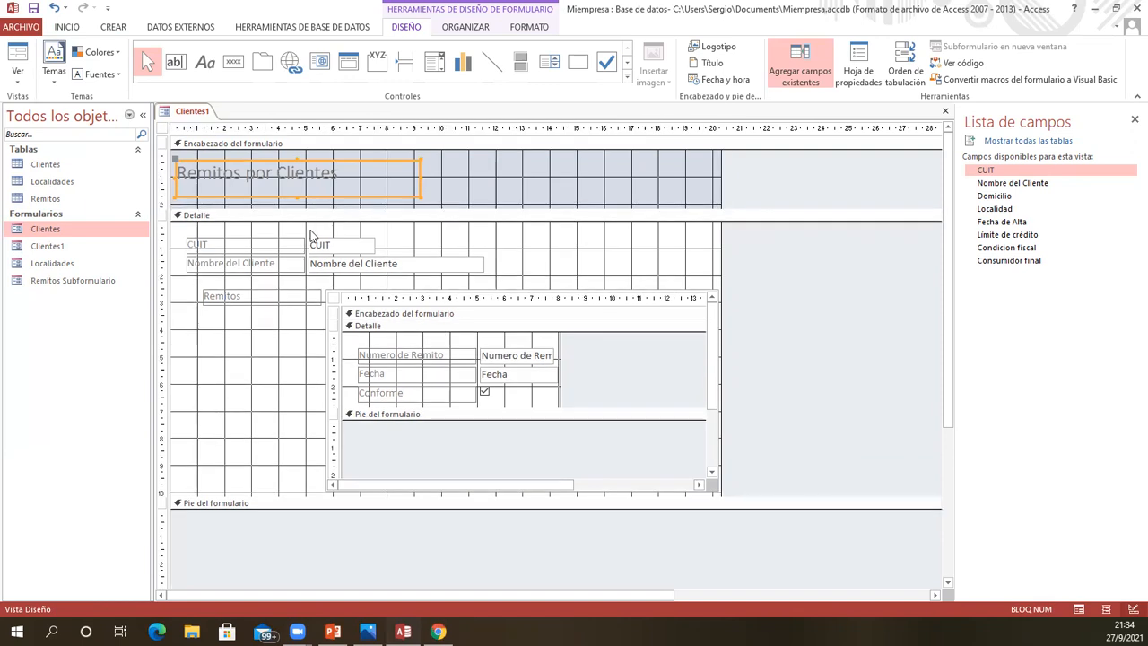
Switch to form view and add a remito for the first client with its number, date 1/5/2021 and Conforme checked
click(26, 59)
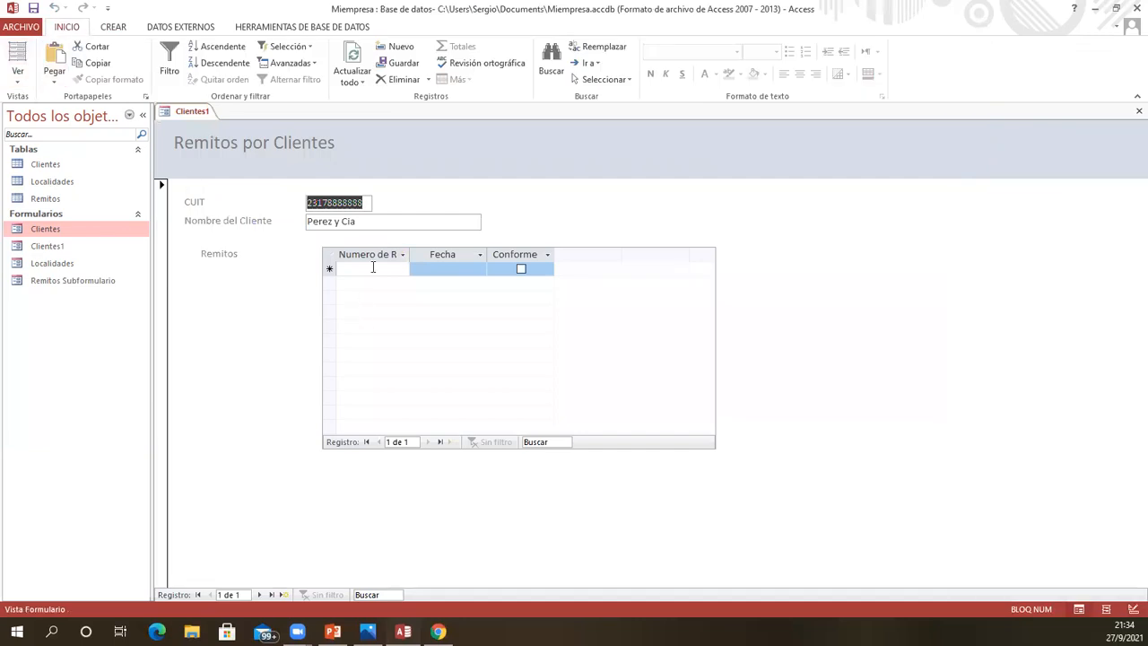
click(343, 218)
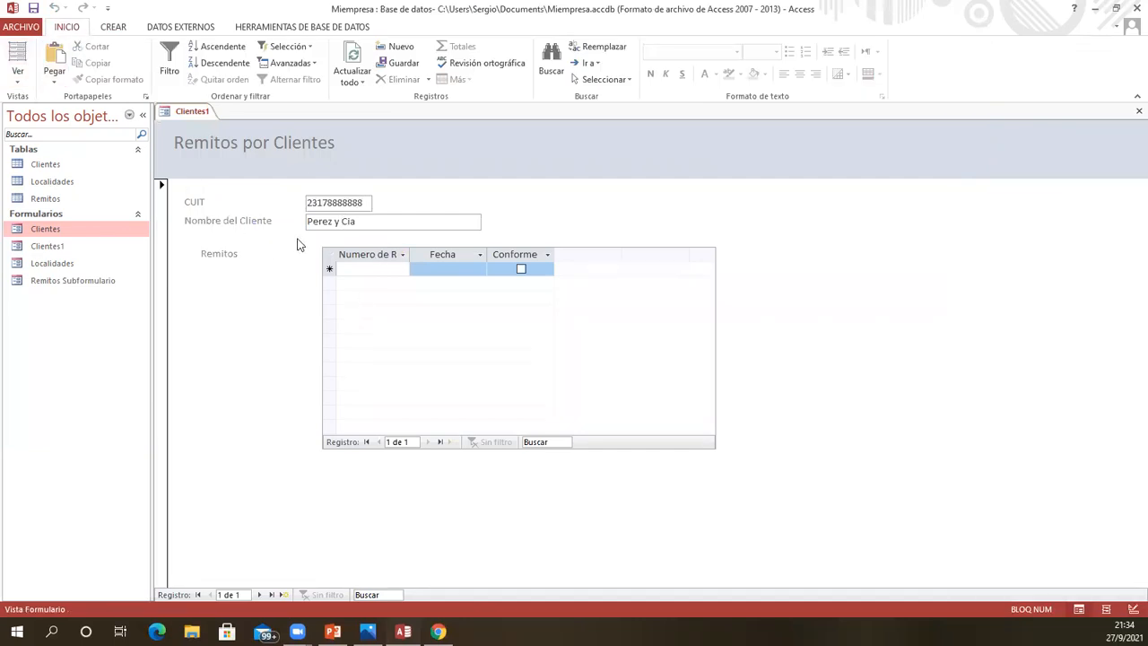
click(371, 269)
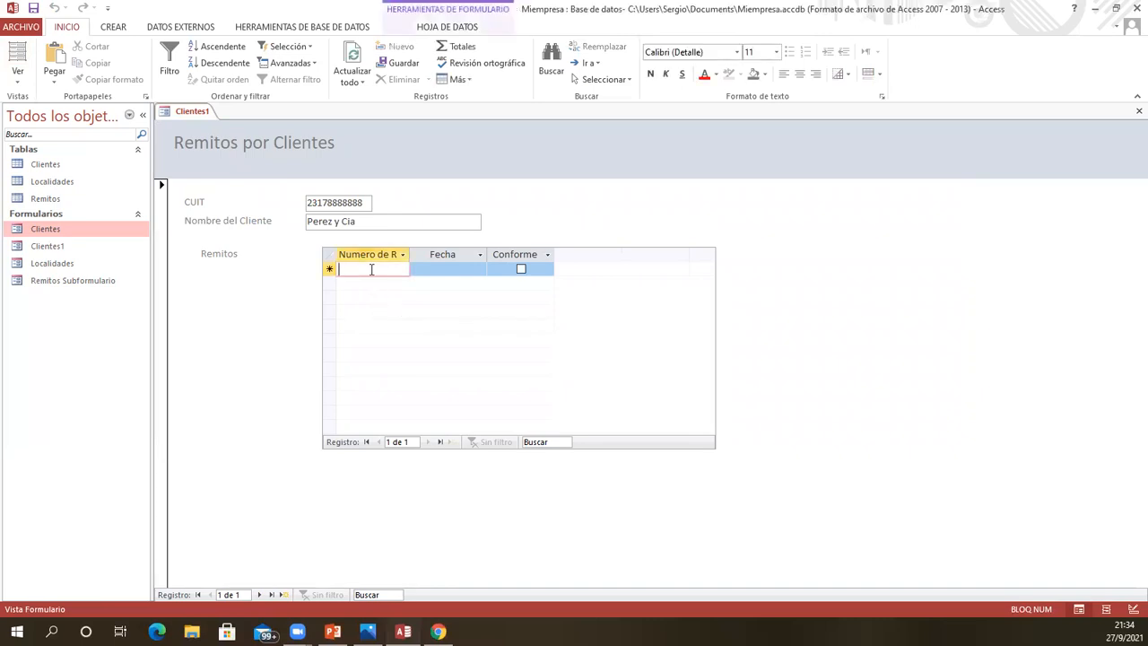
text(11111111)
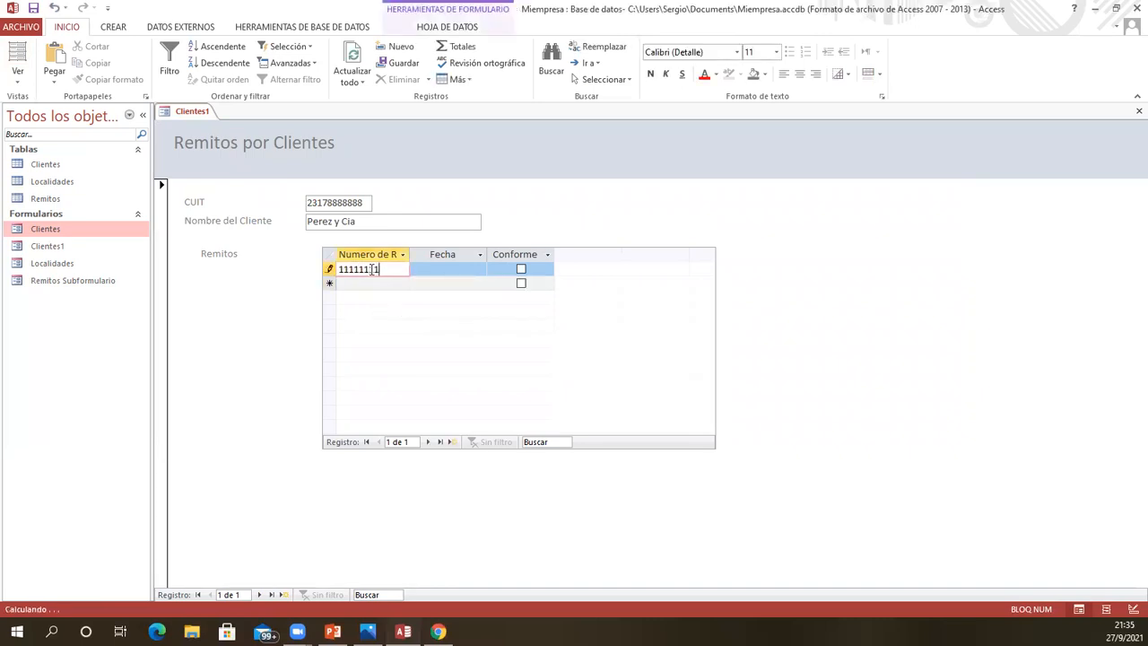
click(446, 269)
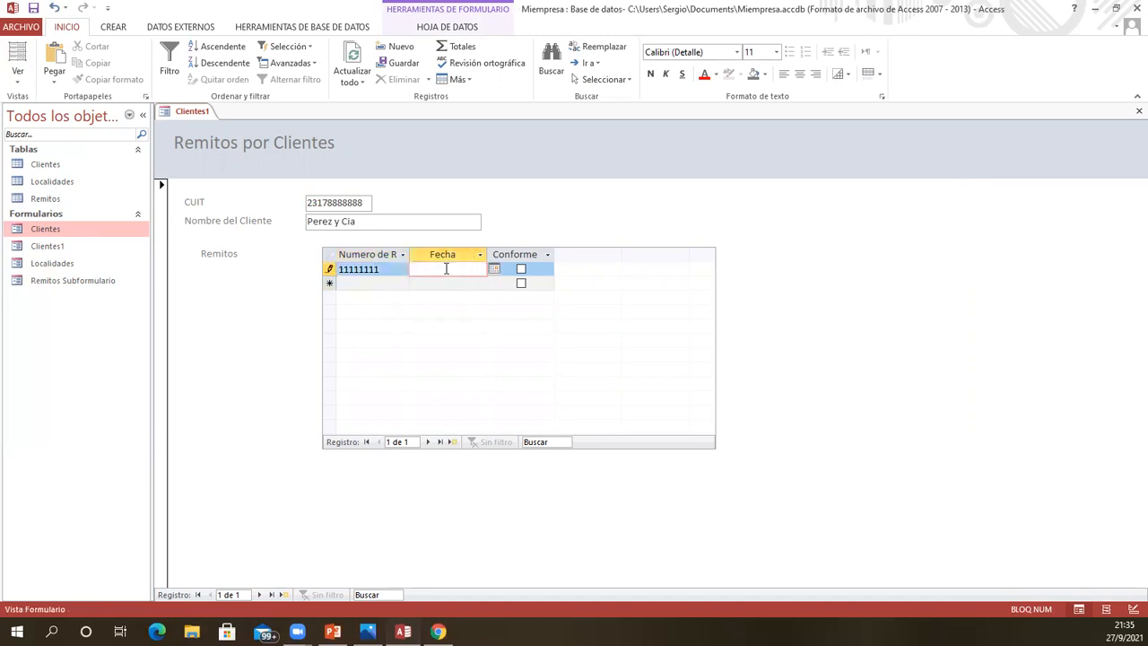
text(1/5/2021)
click(521, 269)
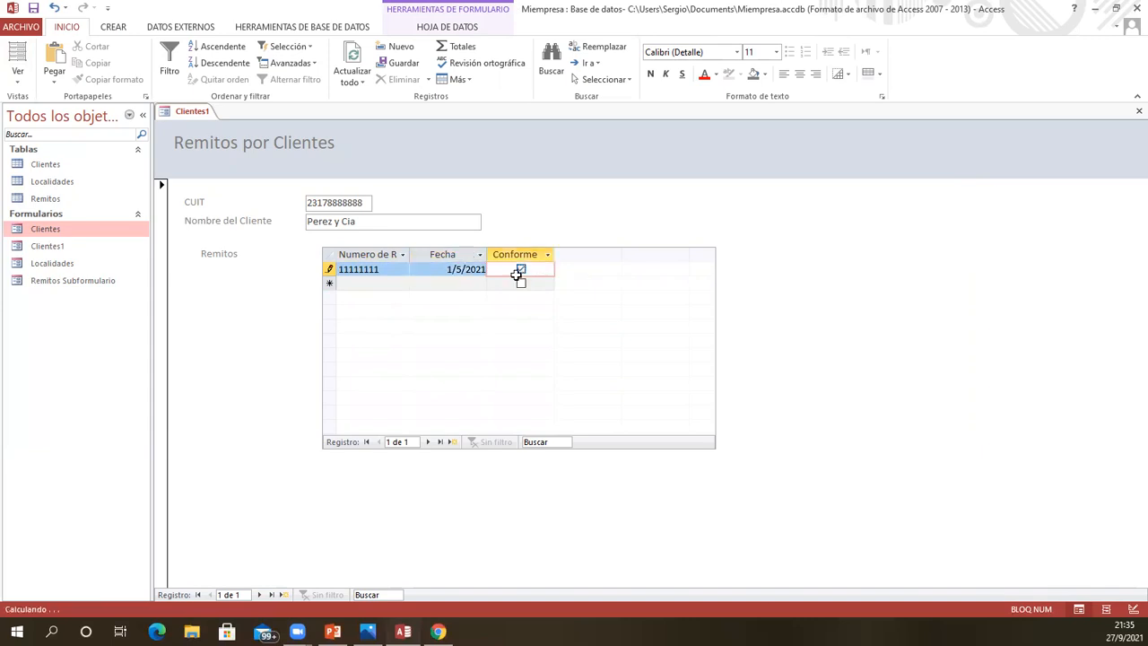
click(357, 282)
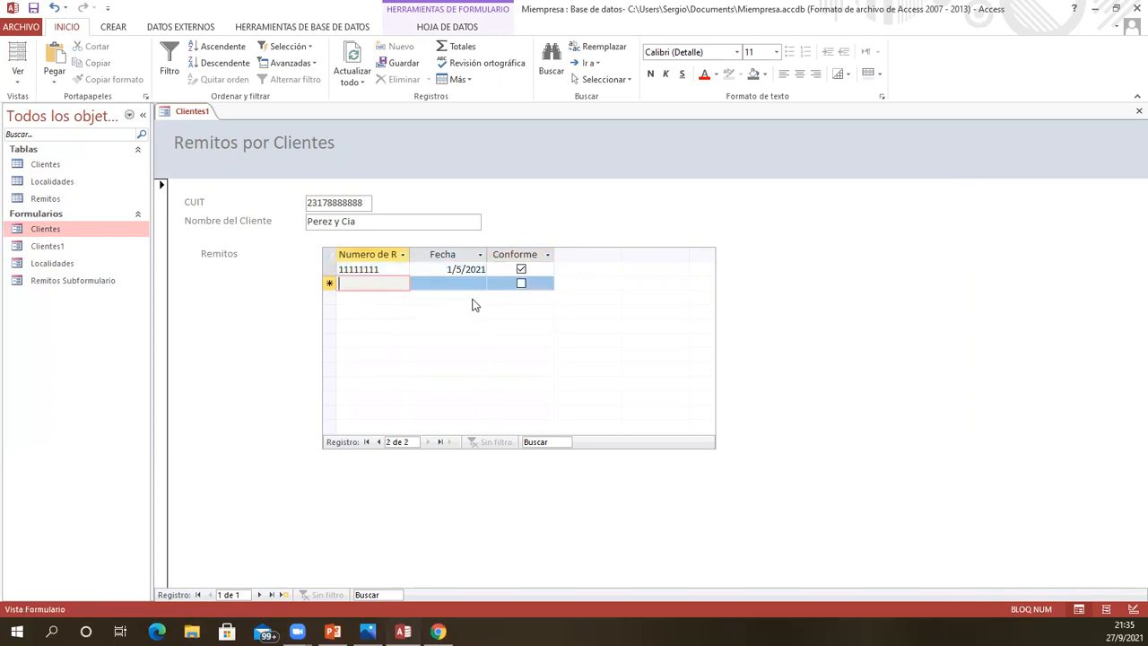
Advance to the next client record, then close the Clientes1 form and save its design changes
click(260, 594)
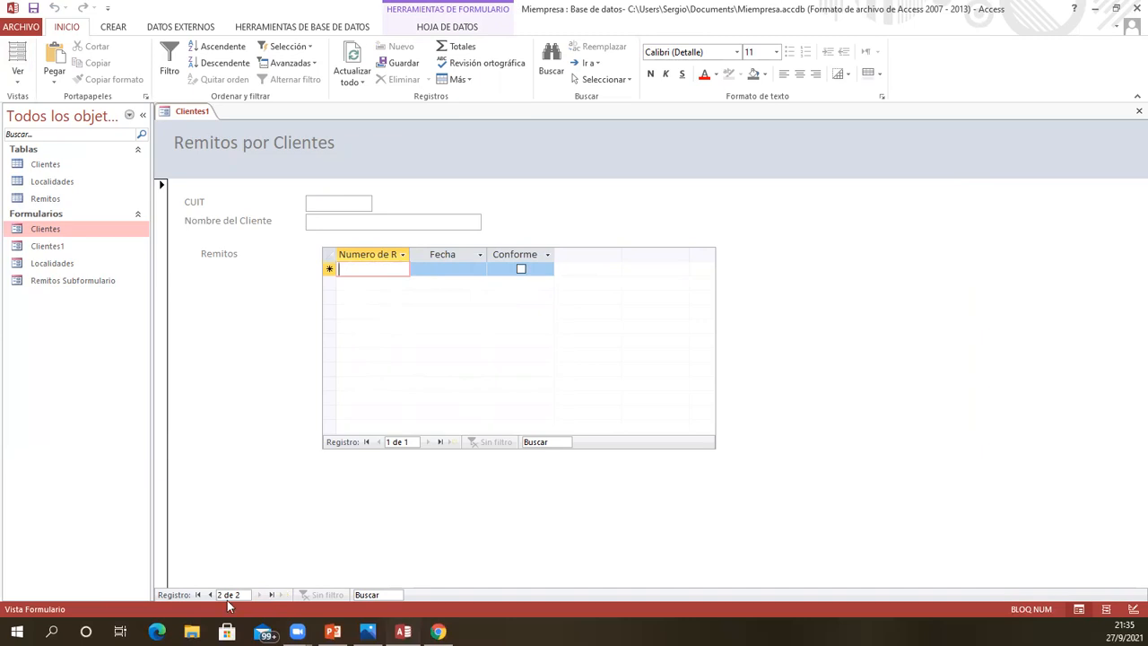
click(41, 231)
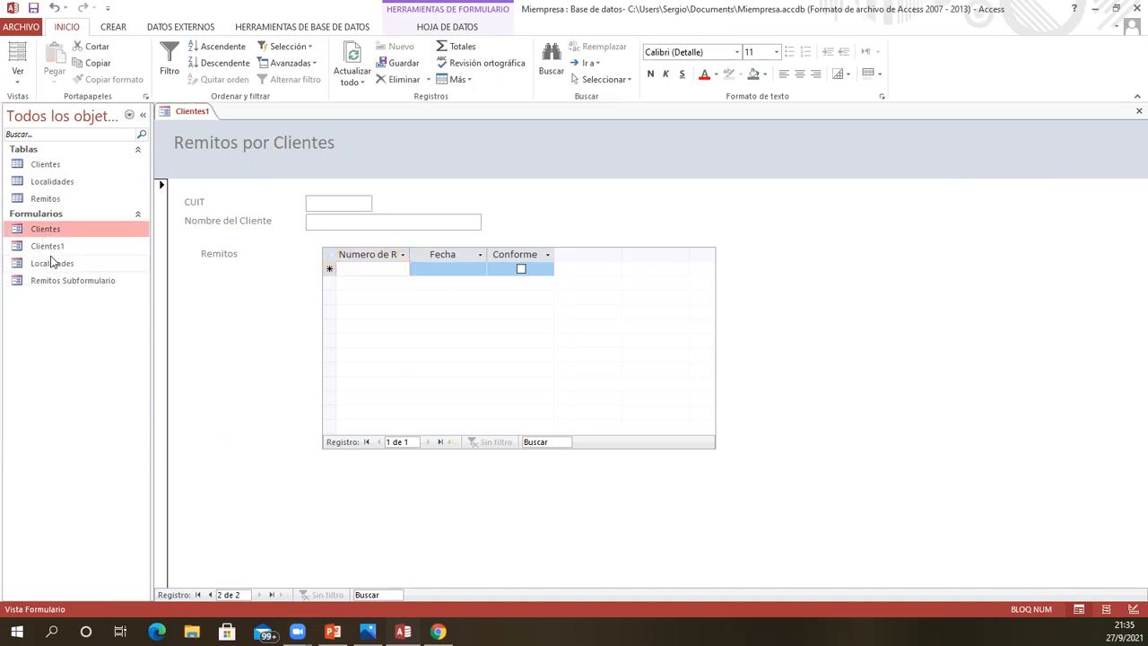
click(1139, 110)
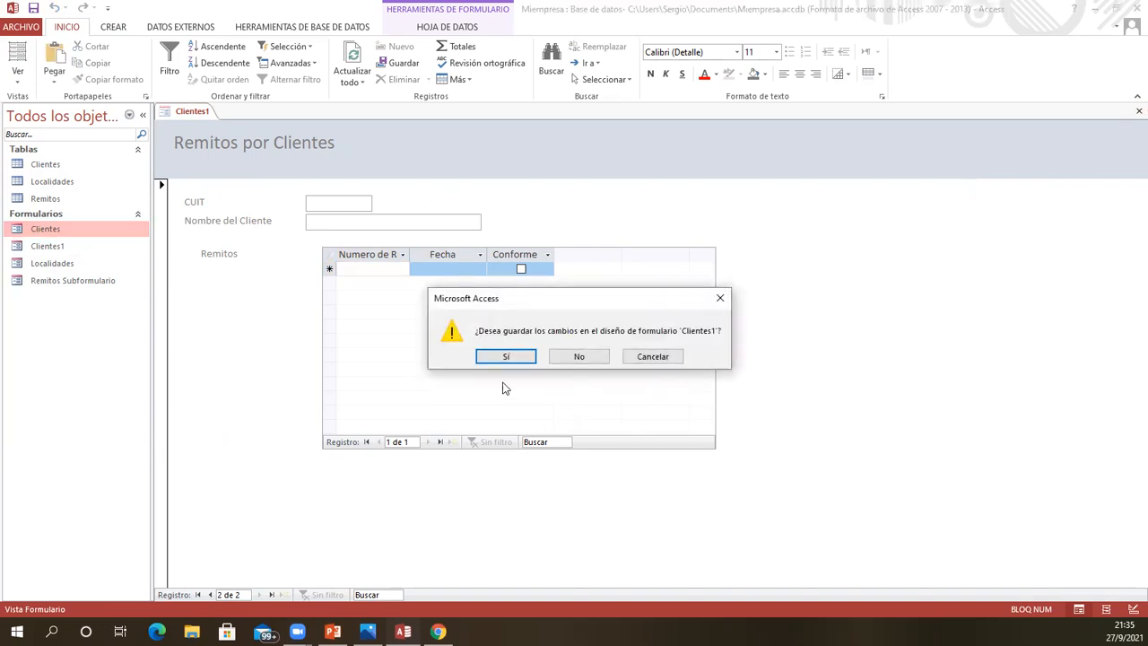
click(511, 356)
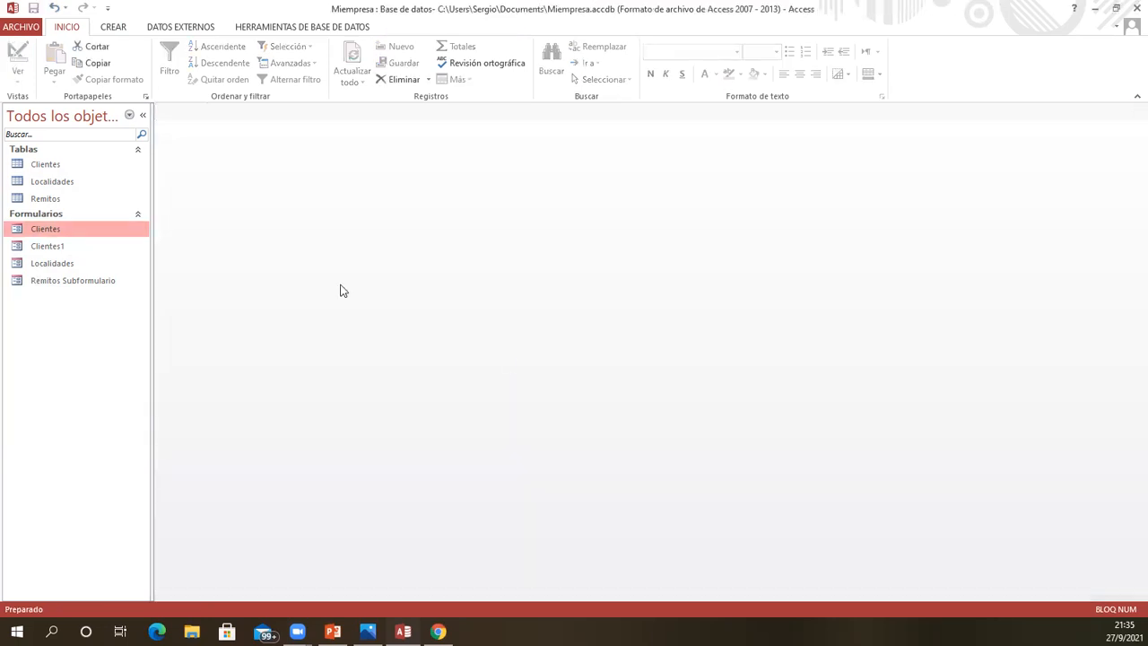
Rename the Clientes1 form as "Remitos por Cliente"
right_click(55, 246)
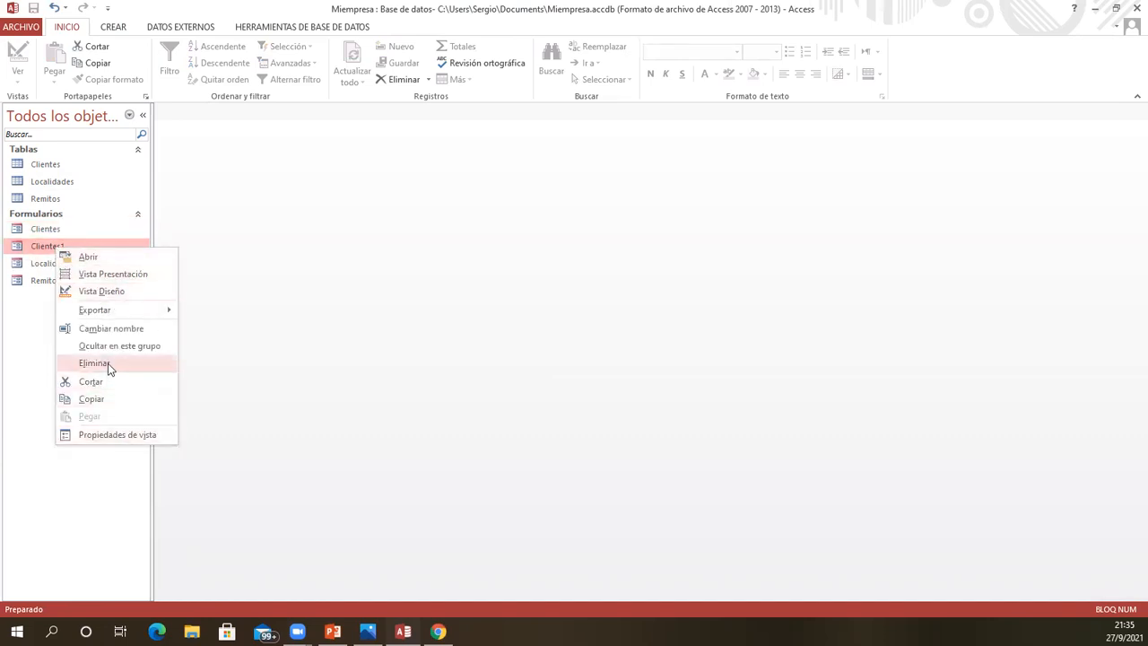
click(115, 330)
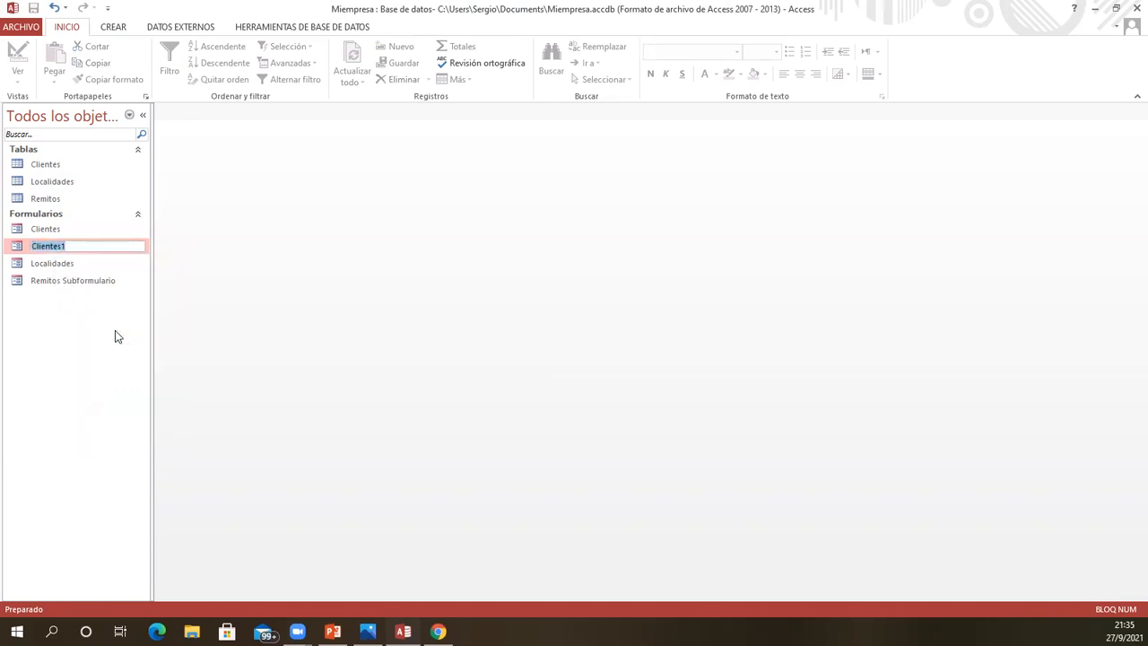
key(End)
key(BackSpace)
key(BackSpace)
key(Home)
text(Remitos por)
key(Return)
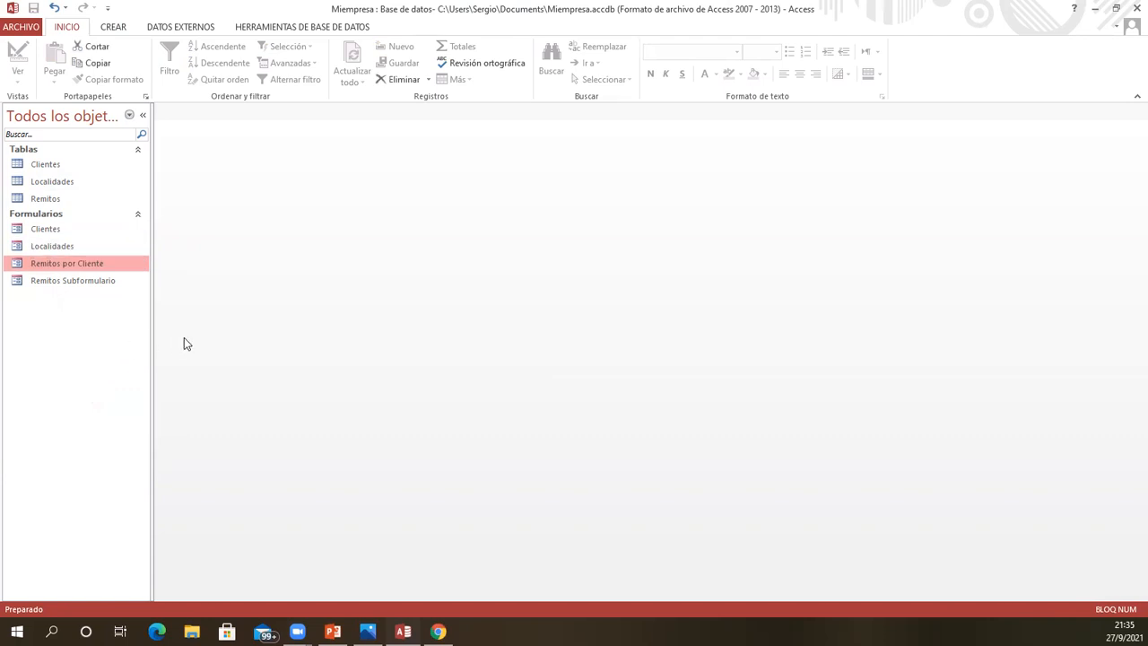
Review the Clientes, Remitos por Cliente and Localidades forms one at a time, closing each after viewing
double_click(43, 229)
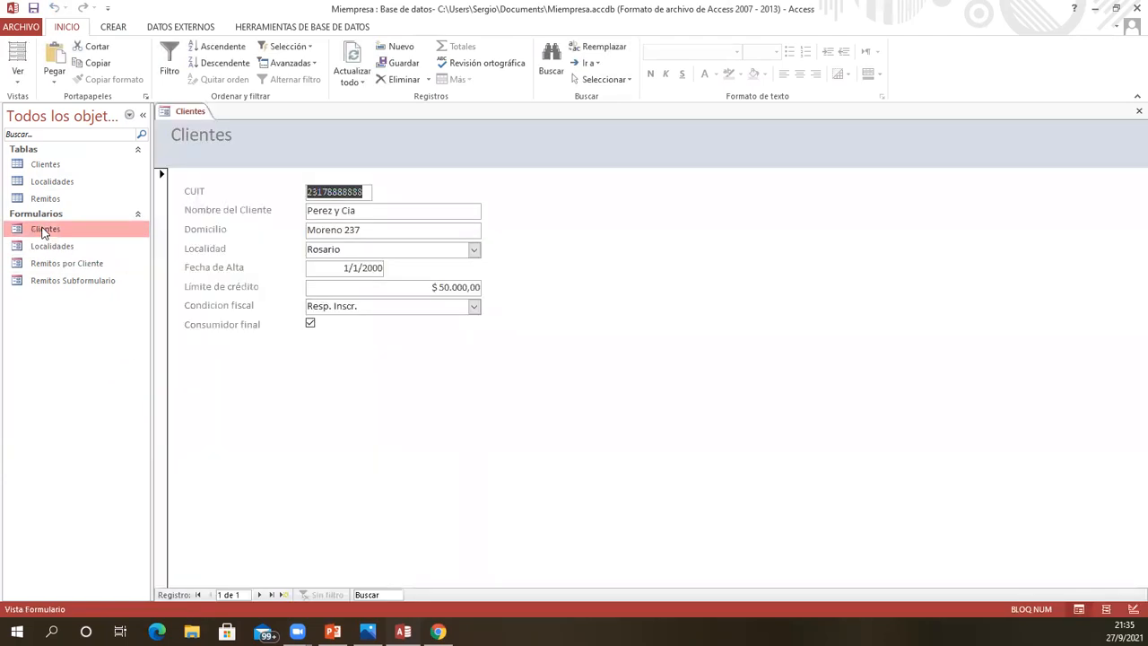
click(1139, 110)
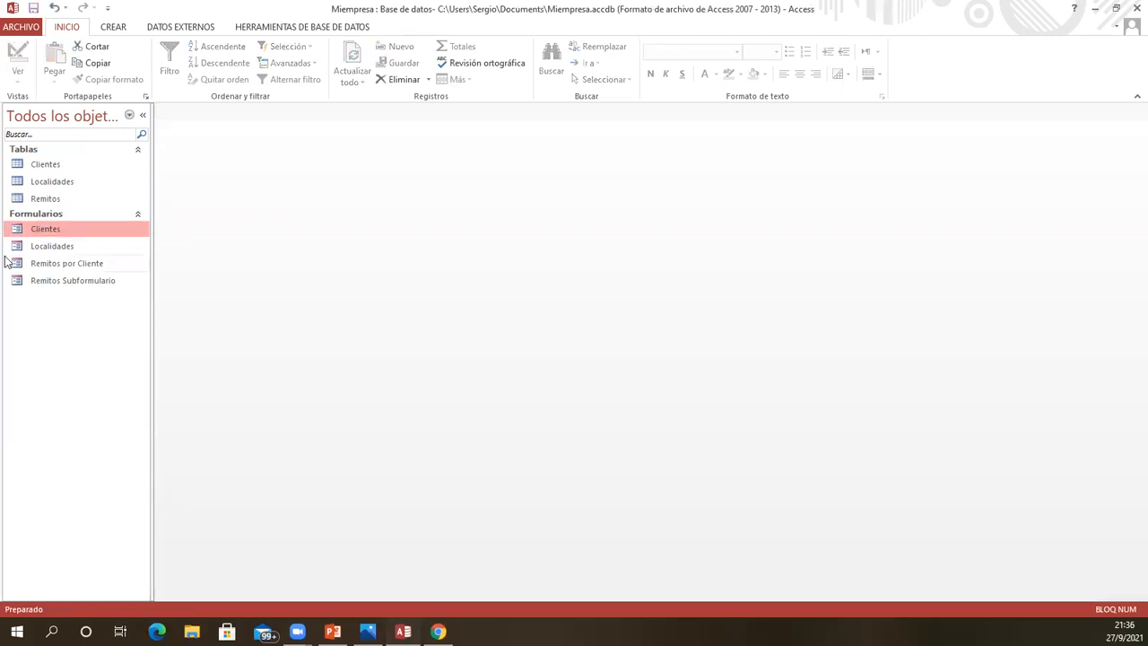
click(54, 264)
double_click(55, 263)
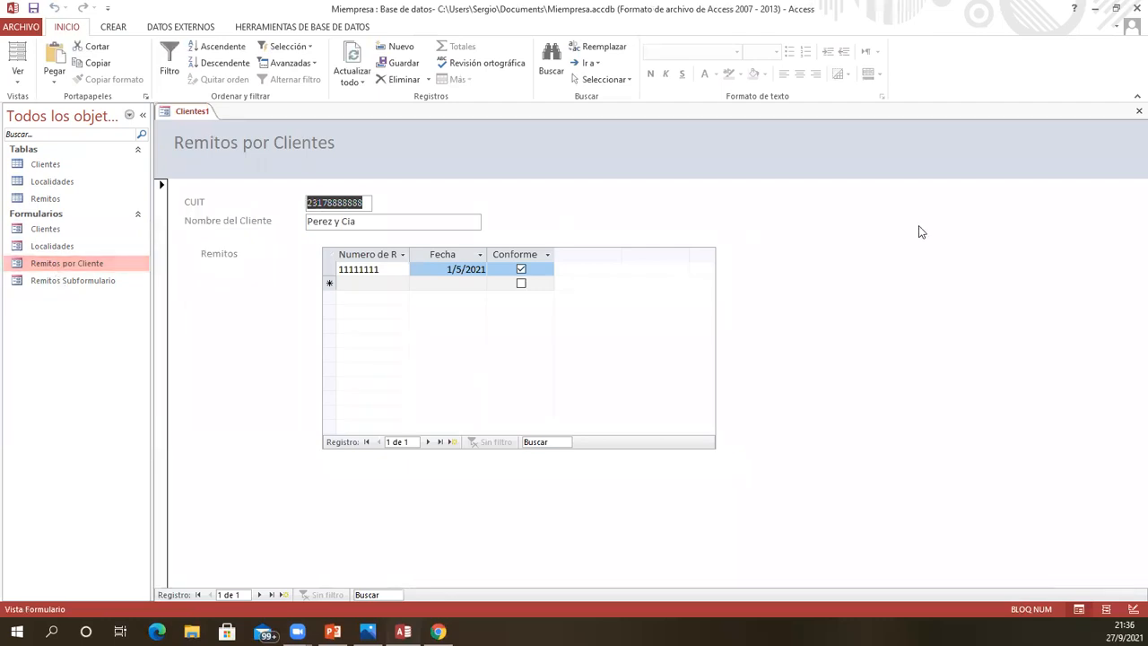
click(1138, 110)
double_click(41, 244)
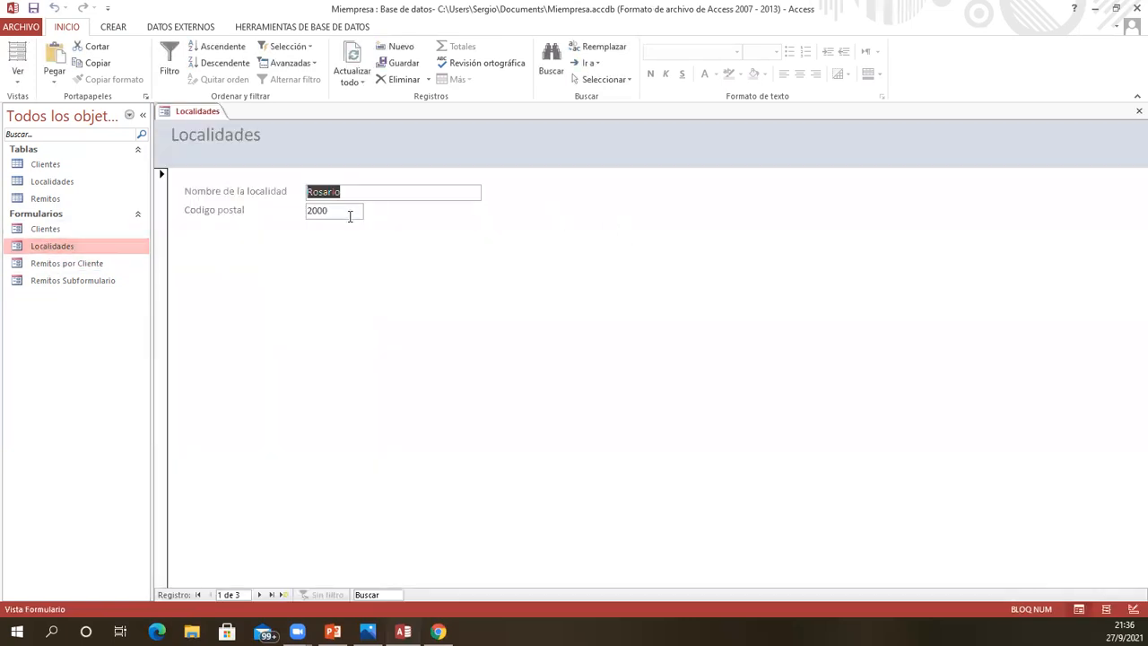
click(1137, 110)
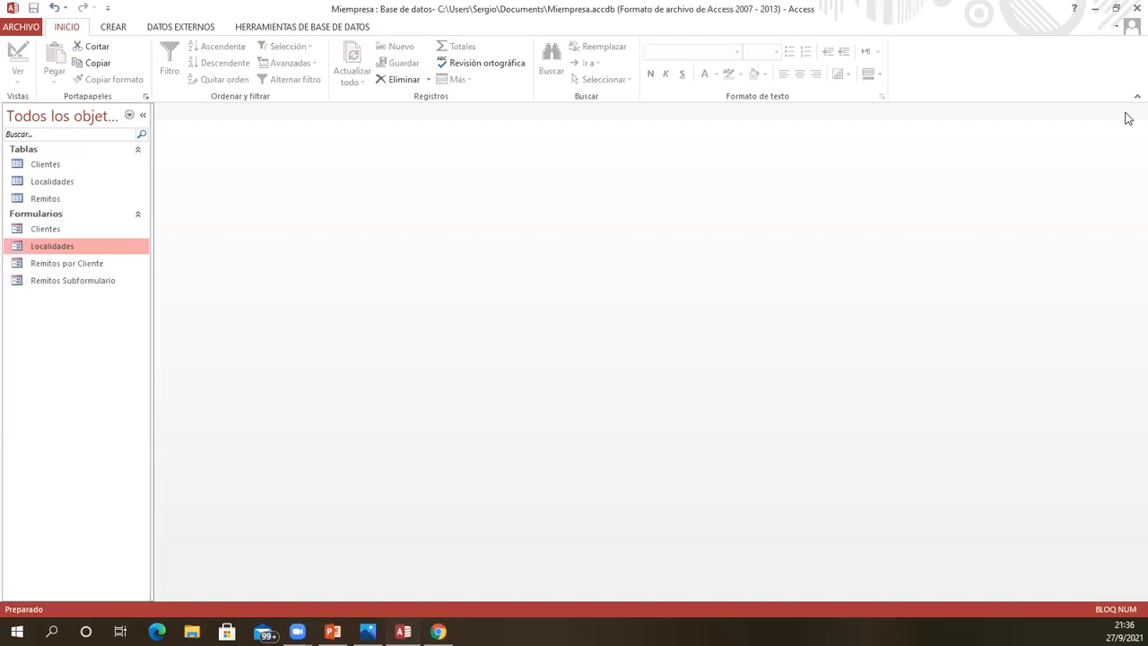